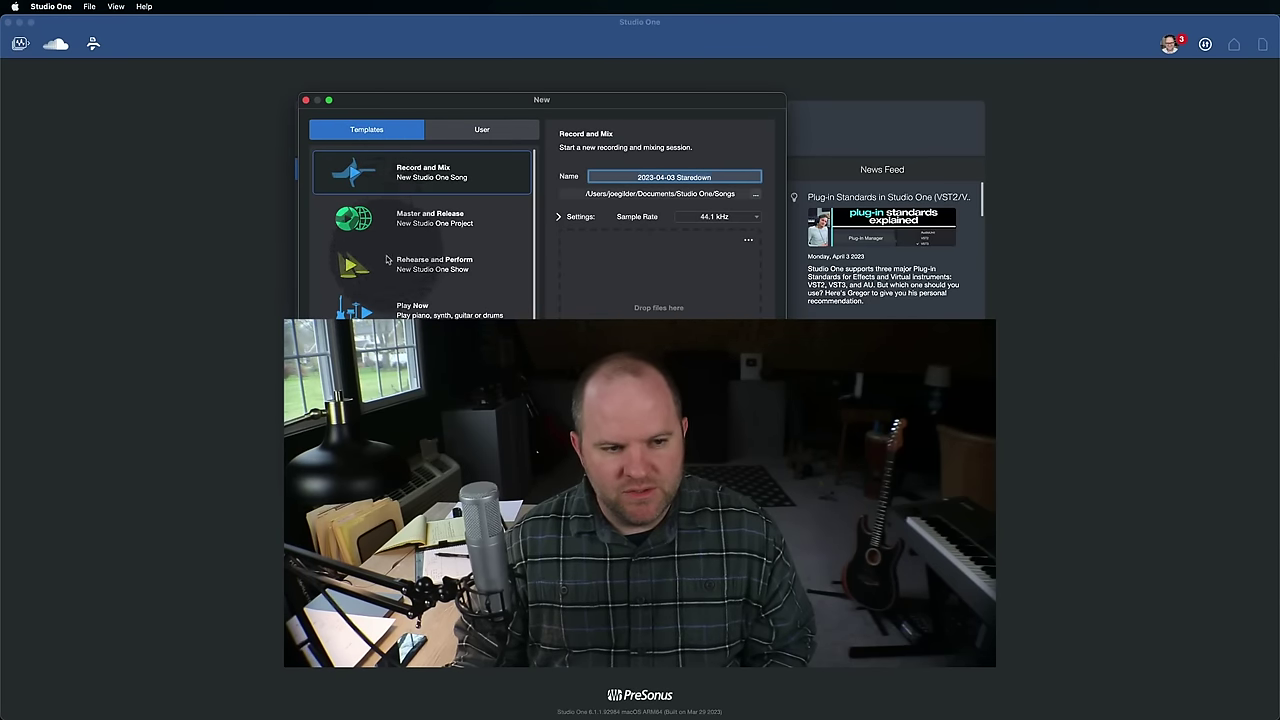
- Create a single-track song '2023-04-03 Staredown' from the Record Now template
{"action": "scroll", "coordinate": [387, 260], "scroll_direction": "down", "scroll_amount": 3}
{"action": "left_click", "coordinate": [428, 268]}
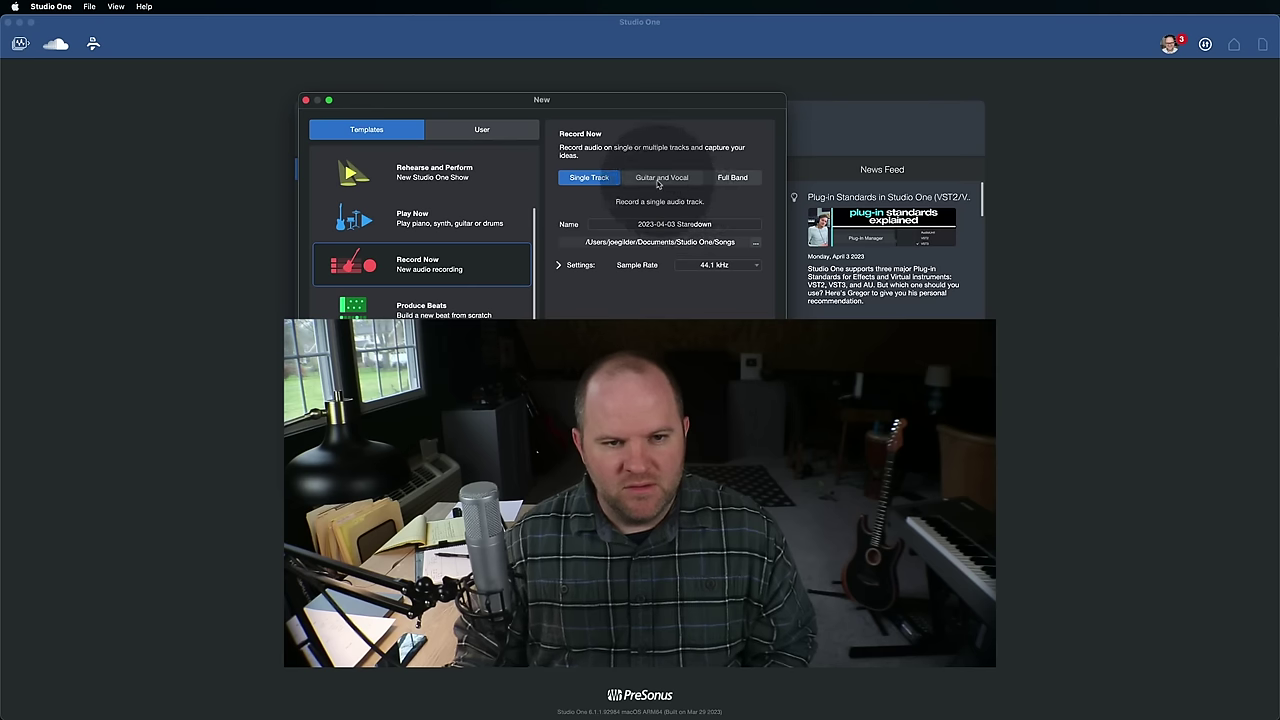
{"action": "key", "text": "Return"}
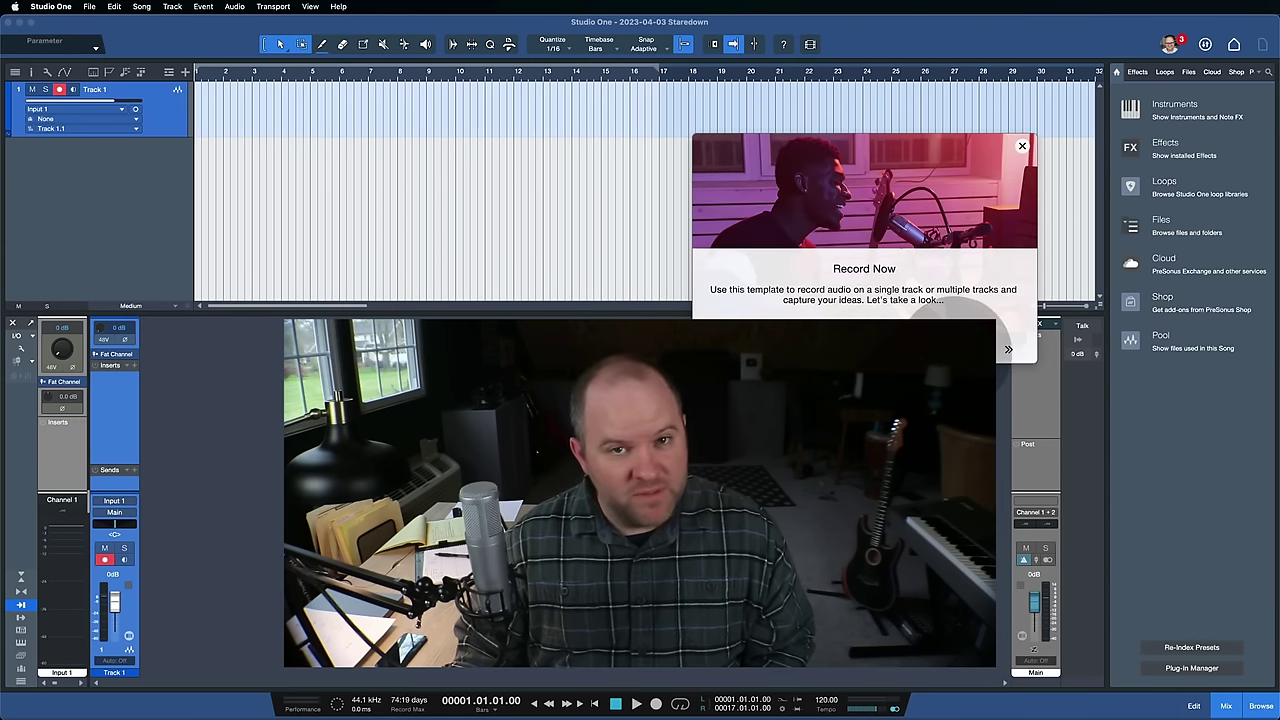
- Step through and dismiss the guided tour
{"action": "left_click", "coordinate": [1008, 349]}
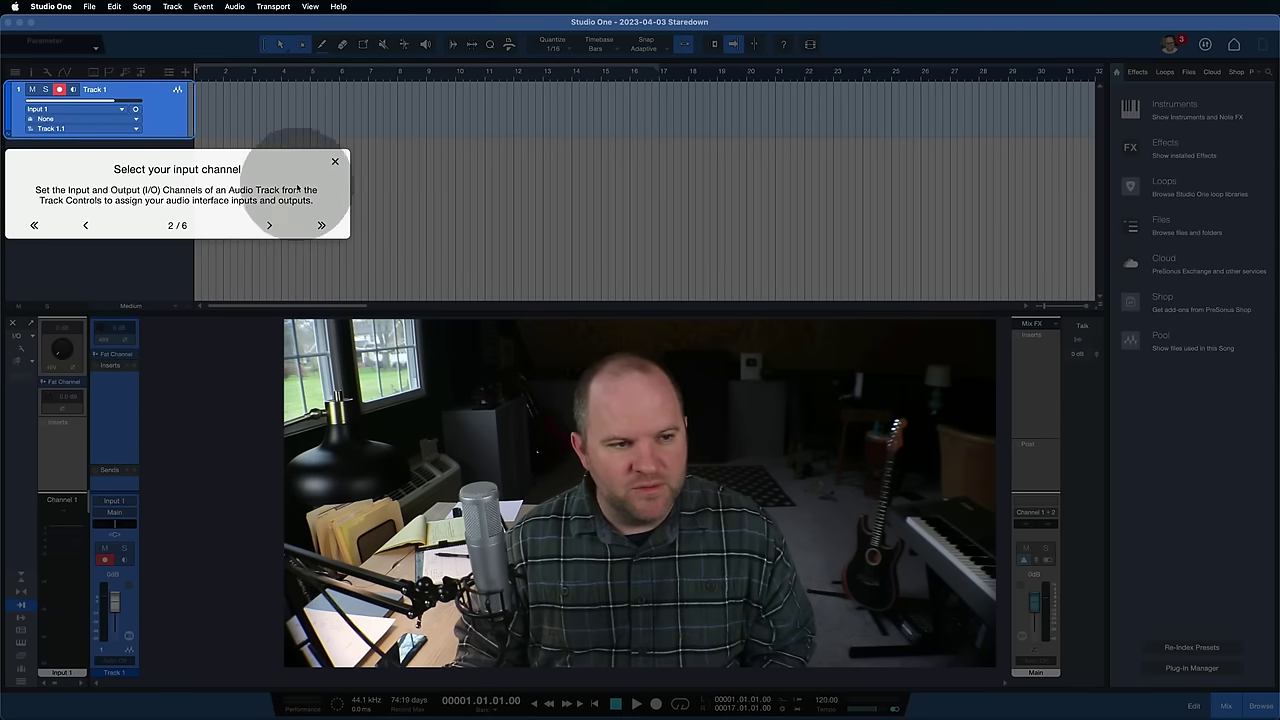
{"action": "left_click", "coordinate": [269, 224]}
{"action": "left_click", "coordinate": [269, 344]}
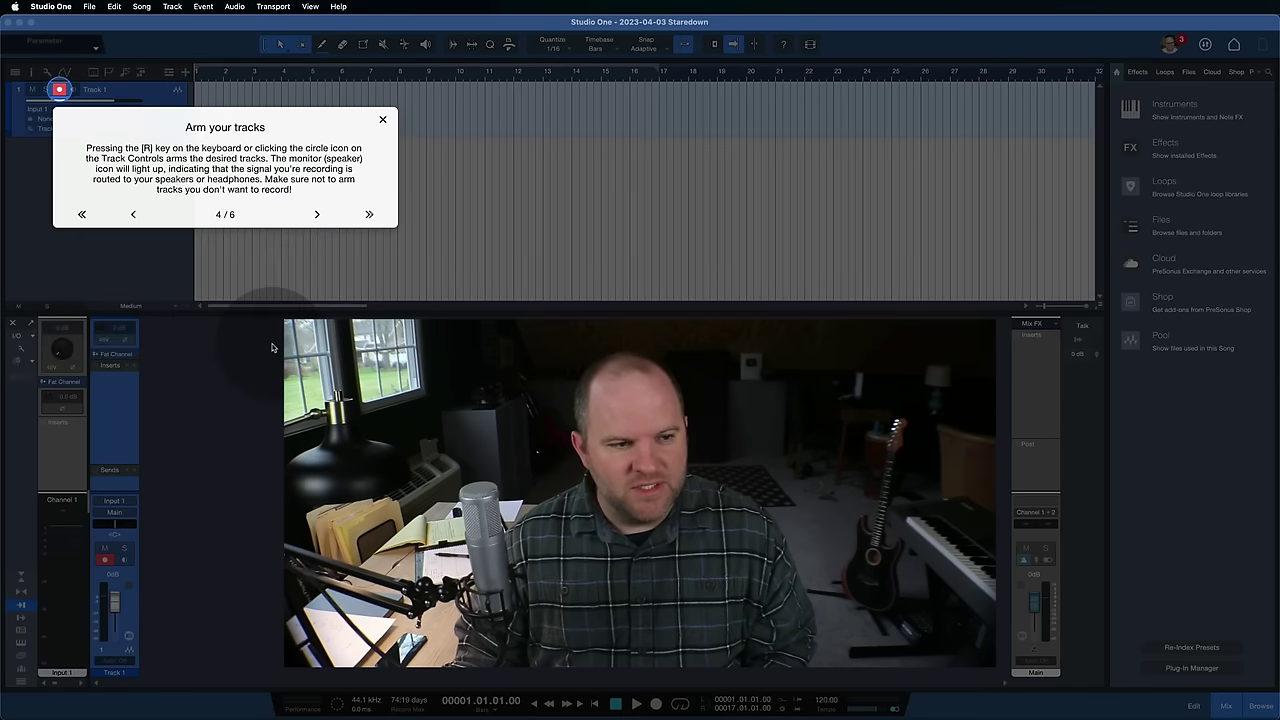
{"action": "left_click", "coordinate": [320, 213]}
{"action": "key", "text": "Escape"}
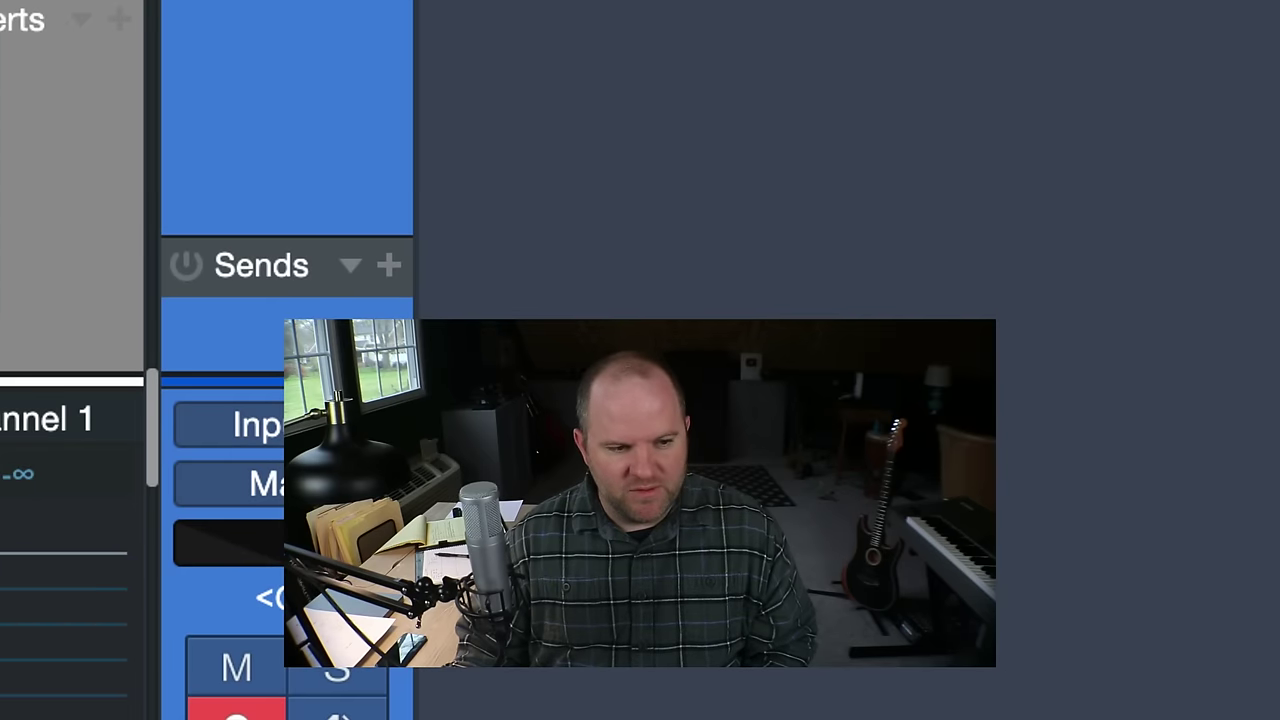
- Feed Track 1 from Input 3 - Channel 3 and disarm it
{"action": "left_click", "coordinate": [110, 500]}
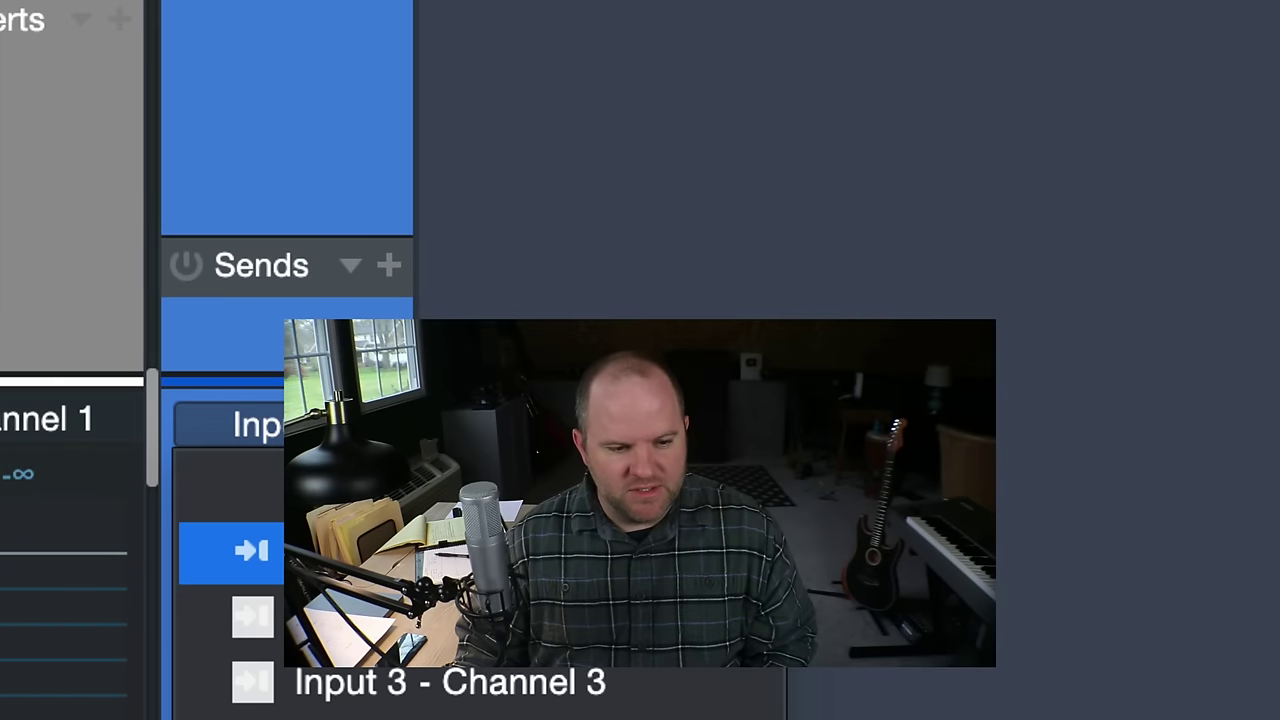
{"action": "left_click", "coordinate": [408, 680]}
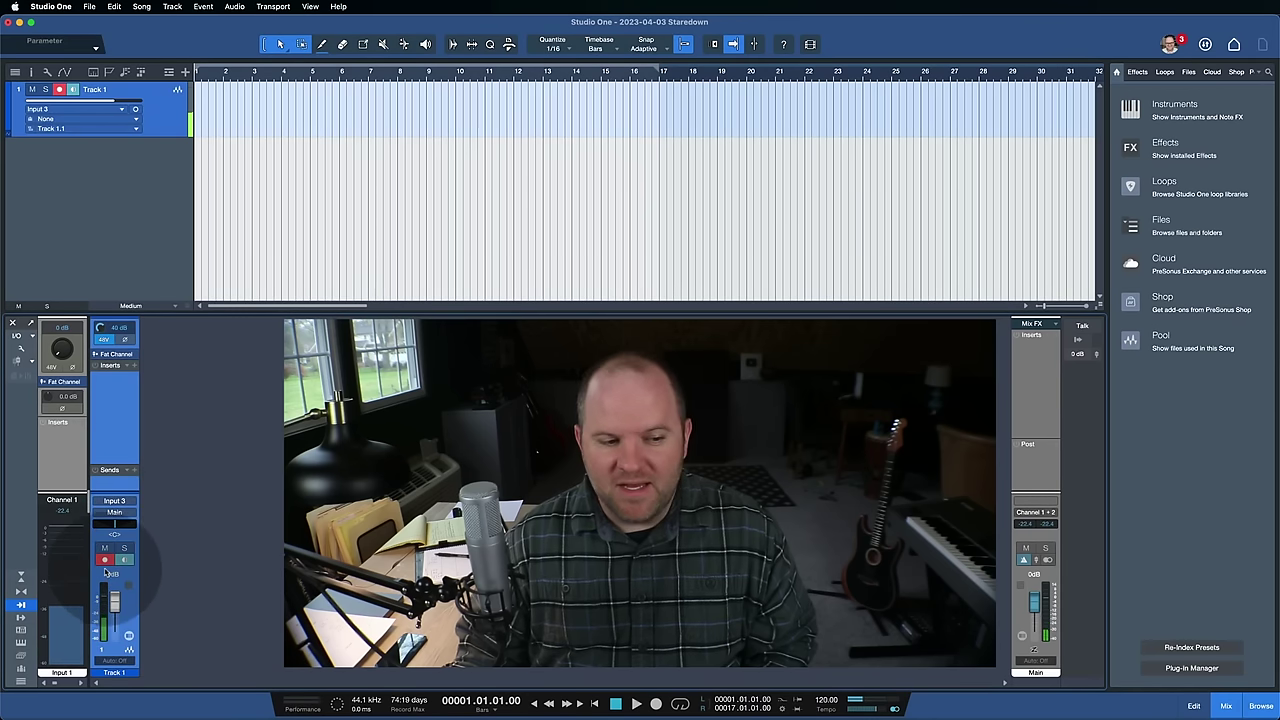
{"action": "left_click", "coordinate": [105, 560]}
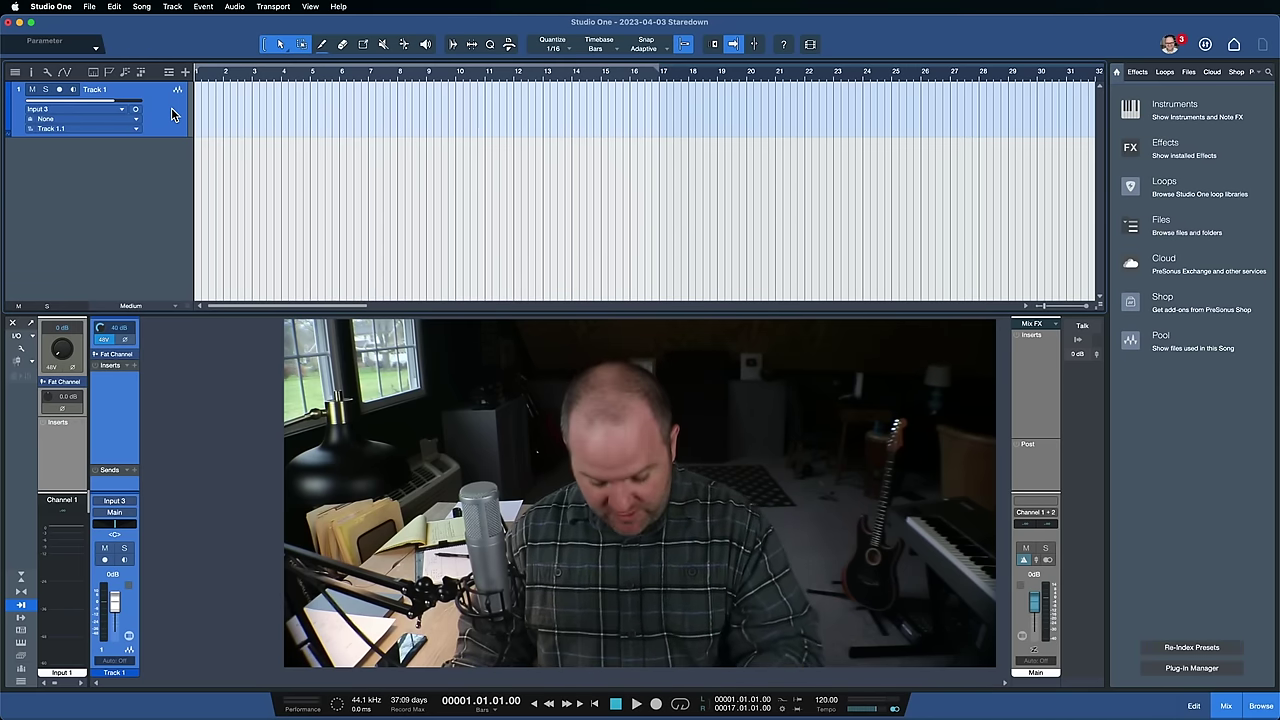
- Hide the browser panel and toggle Track 1's record arm on and off twice
{"action": "key", "text": "F6"}
{"action": "key", "text": "F6"}
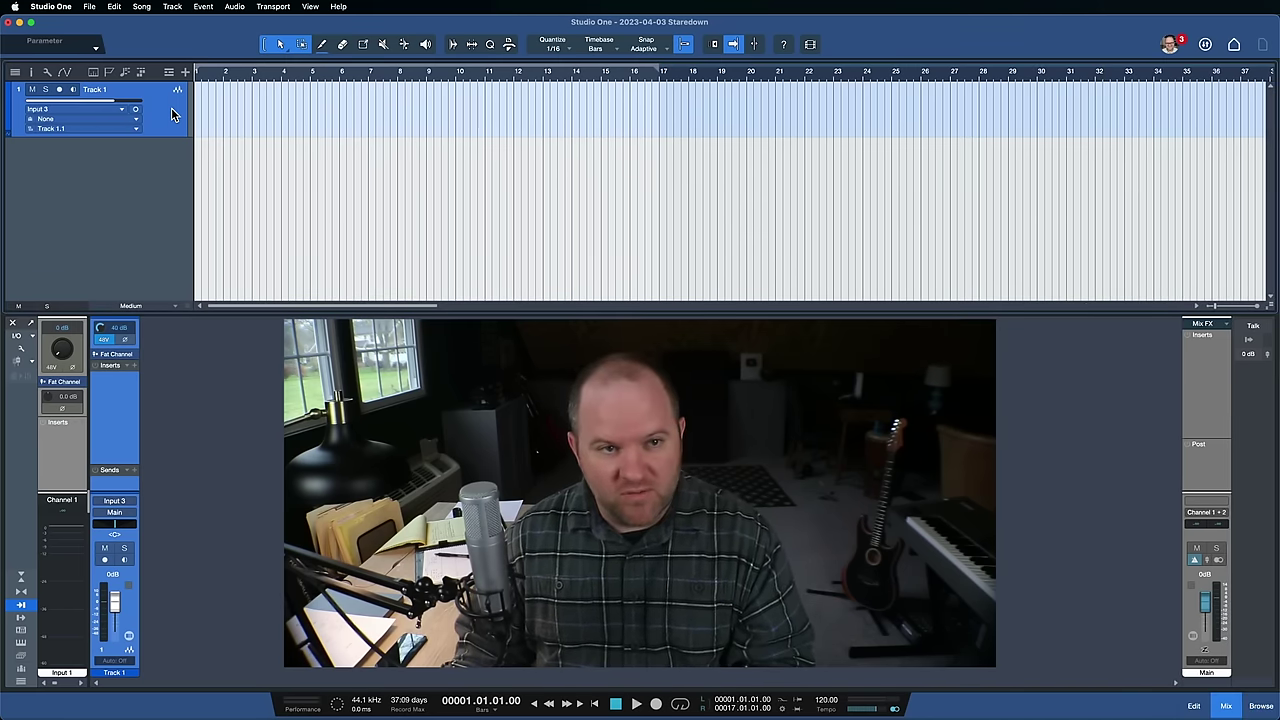
{"action": "left_click", "coordinate": [60, 91]}
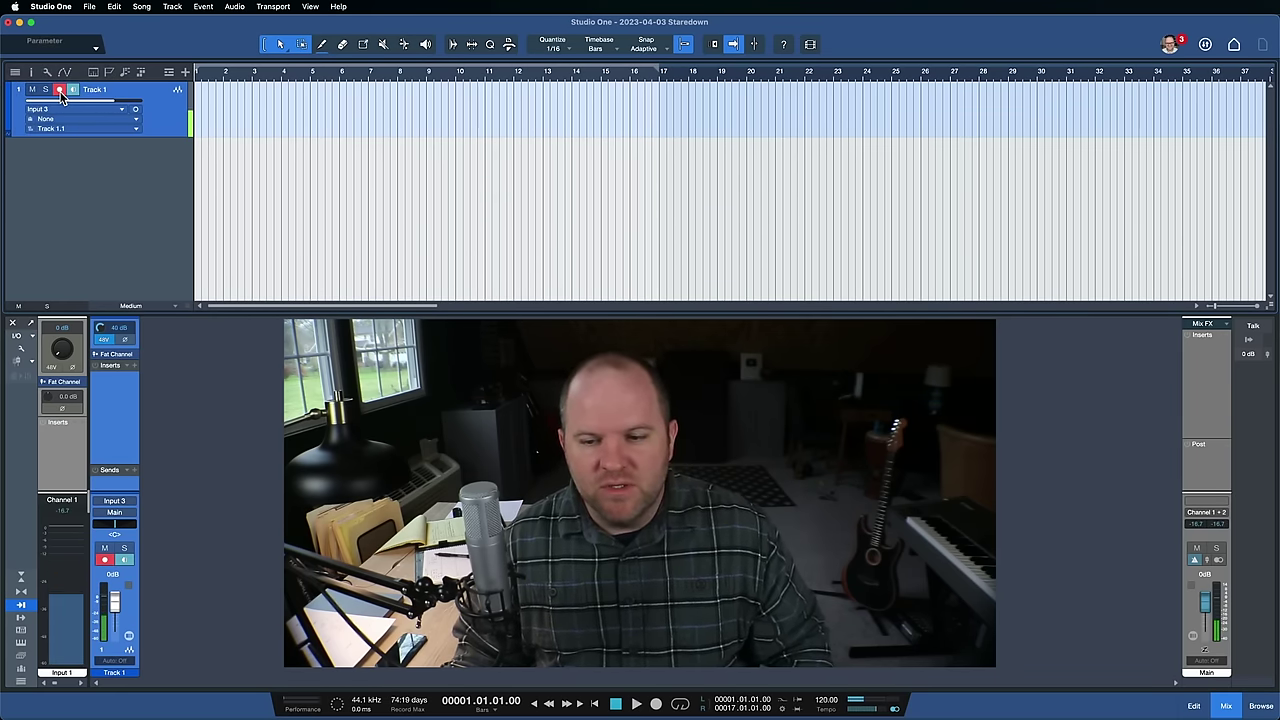
{"action": "left_click", "coordinate": [60, 91]}
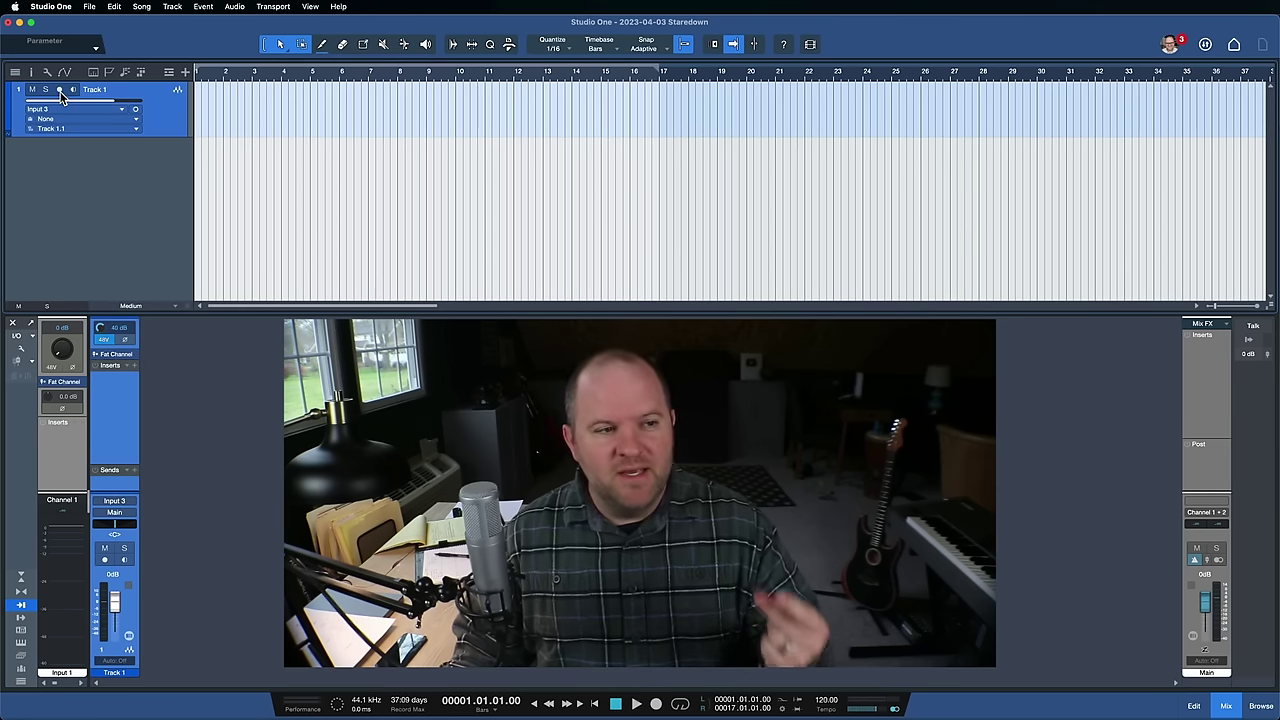
{"action": "left_click", "coordinate": [59, 89]}
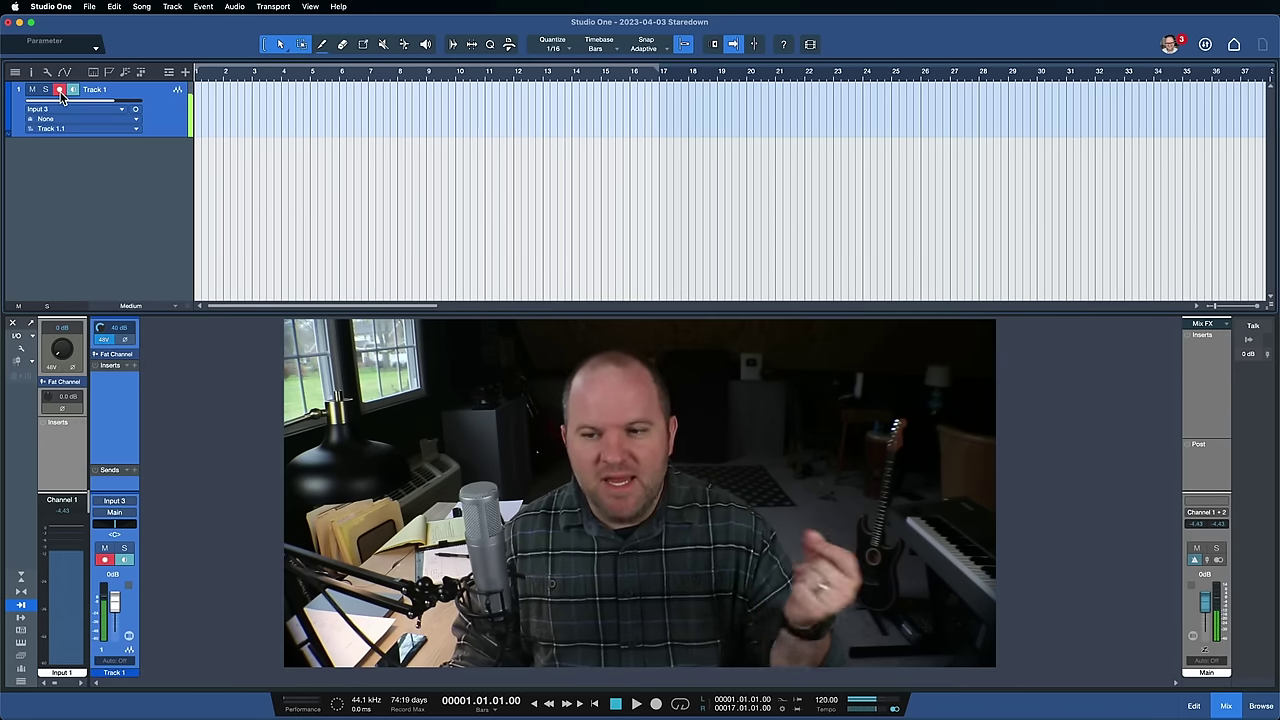
{"action": "left_click", "coordinate": [60, 90]}
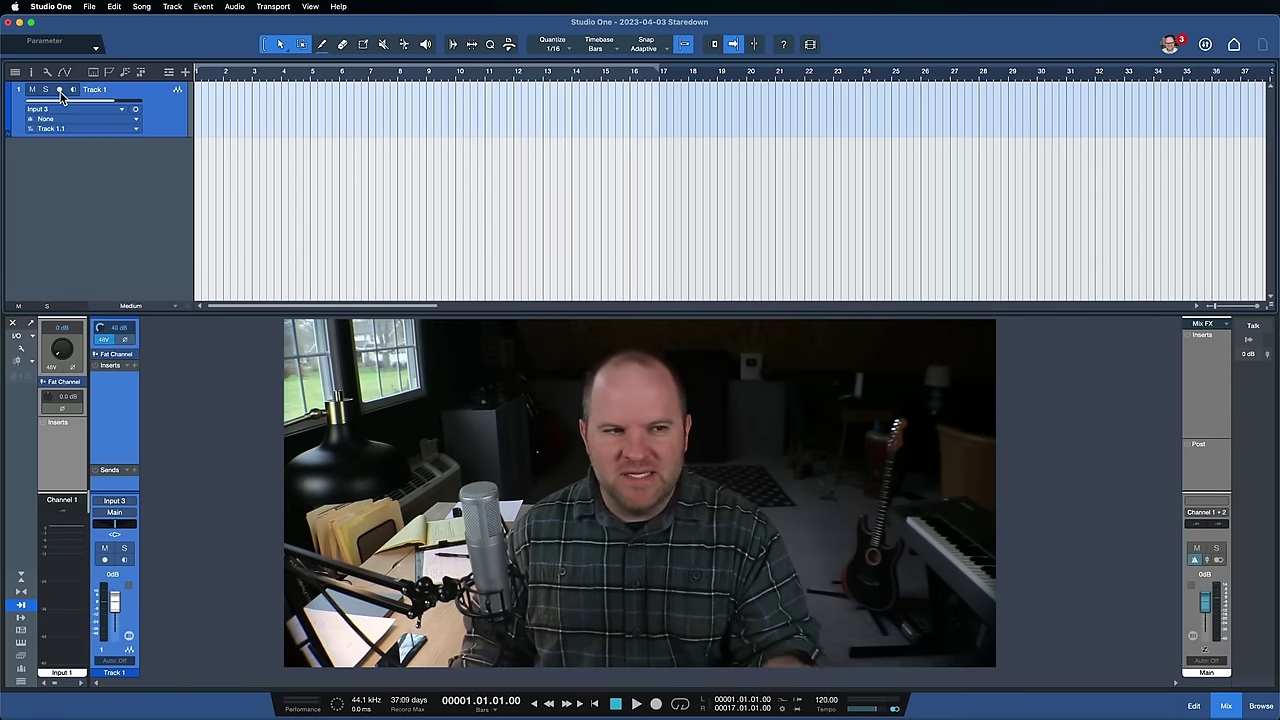
{"action": "left_click", "coordinate": [60, 93]}
{"action": "left_click", "coordinate": [263, 120]}
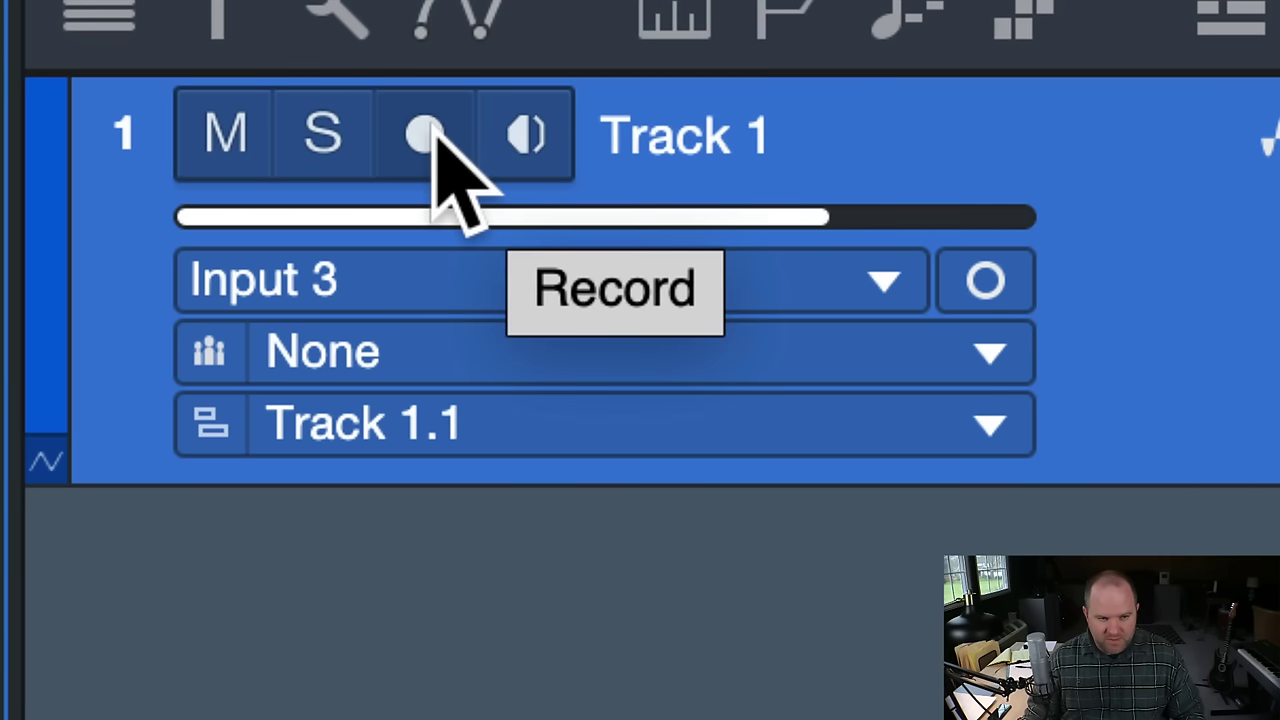
{"action": "left_click", "coordinate": [541, 140]}
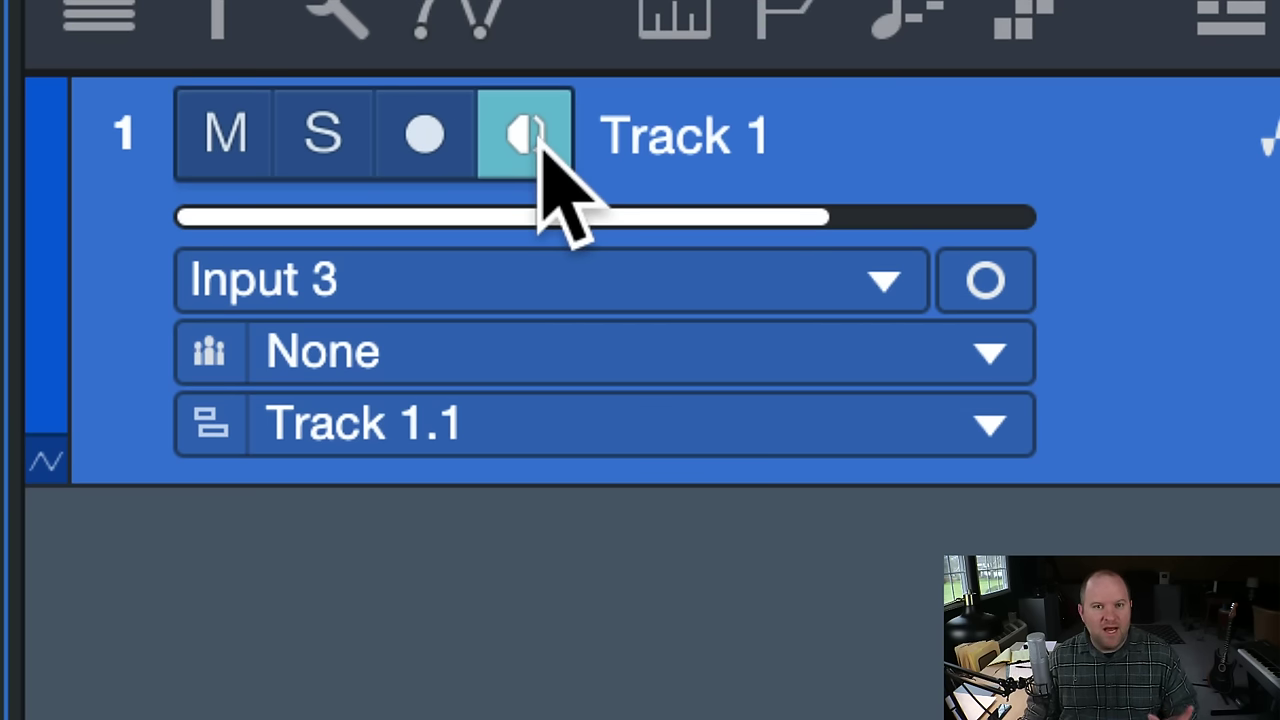
{"action": "left_click", "coordinate": [541, 140]}
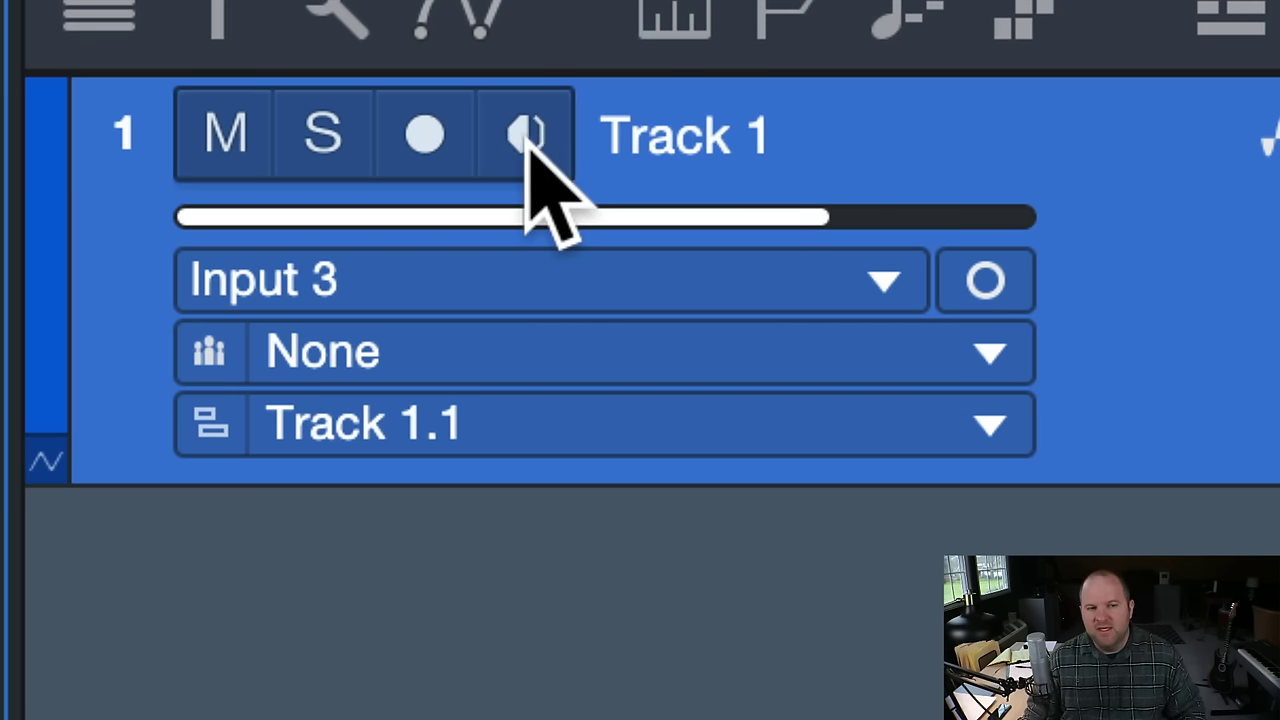
{"action": "left_click", "coordinate": [425, 140]}
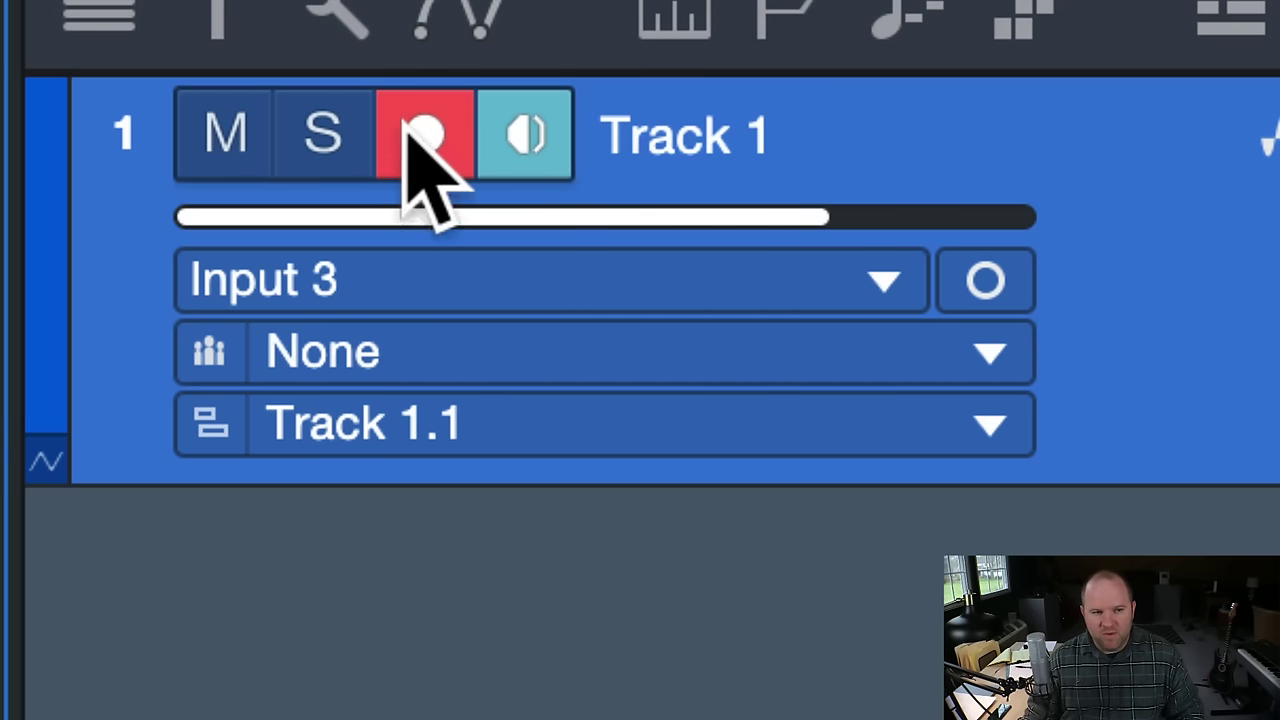
{"action": "left_click", "coordinate": [433, 135]}
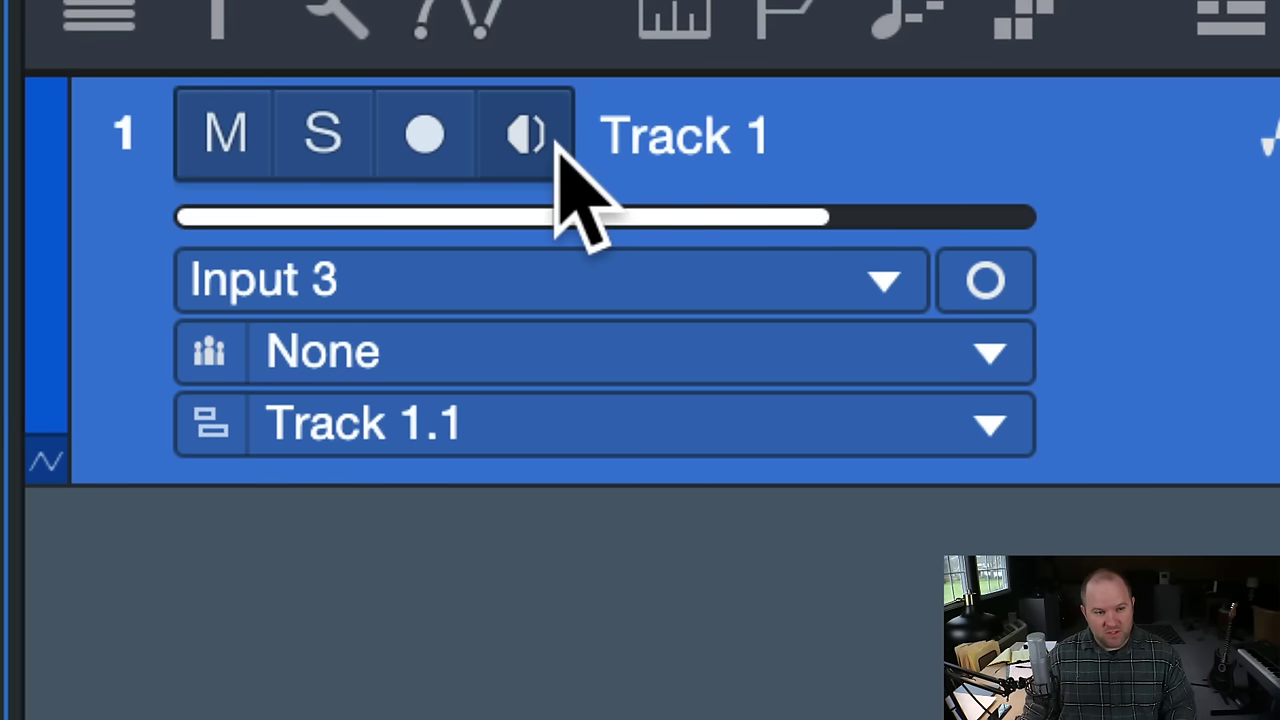
{"action": "left_click", "coordinate": [426, 140]}
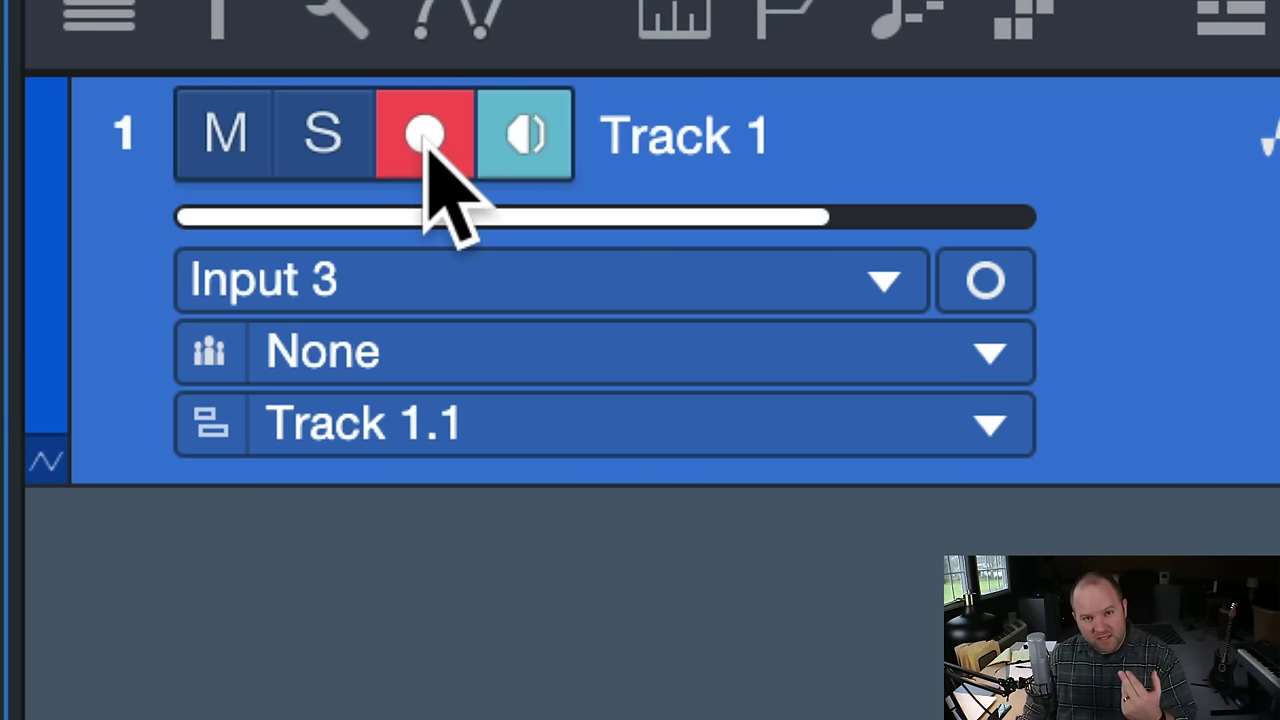
{"action": "left_click", "coordinate": [427, 132]}
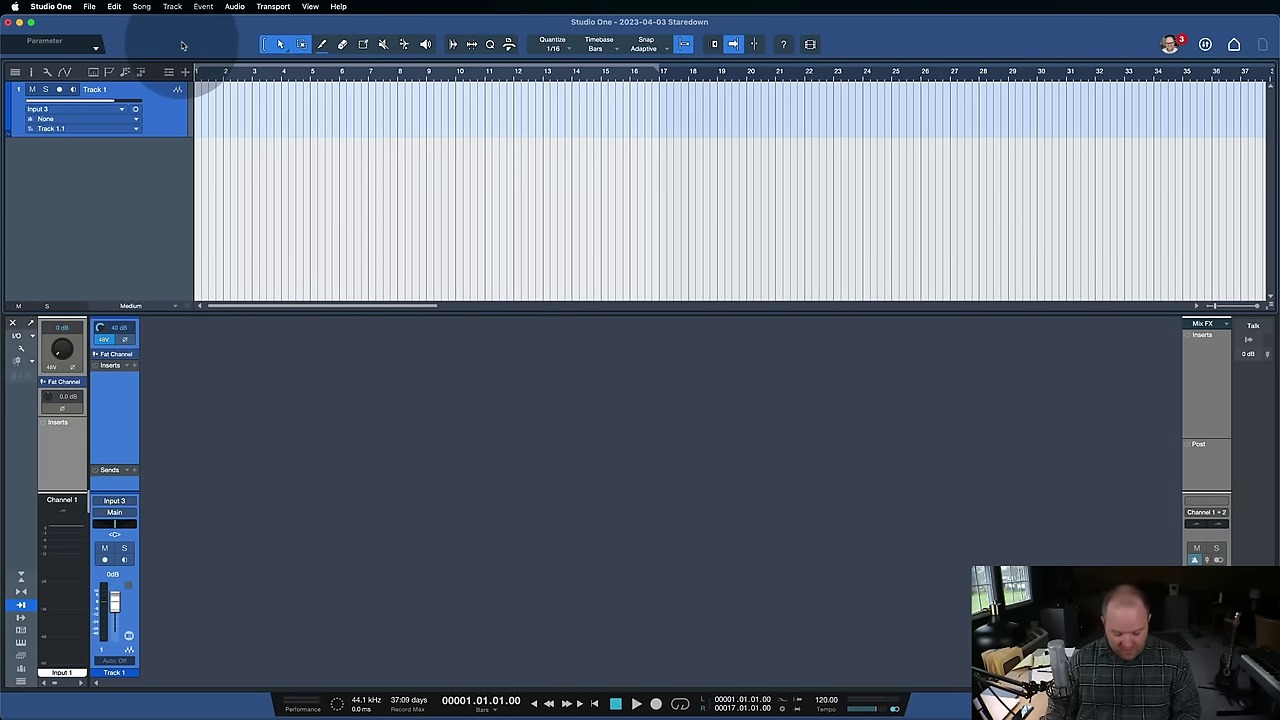
- Show the audio device preferences: StudioLive 24 at a 1024-sample block size
{"action": "key", "text": "super+comma"}
{"action": "left_click", "coordinate": [264, 104]}
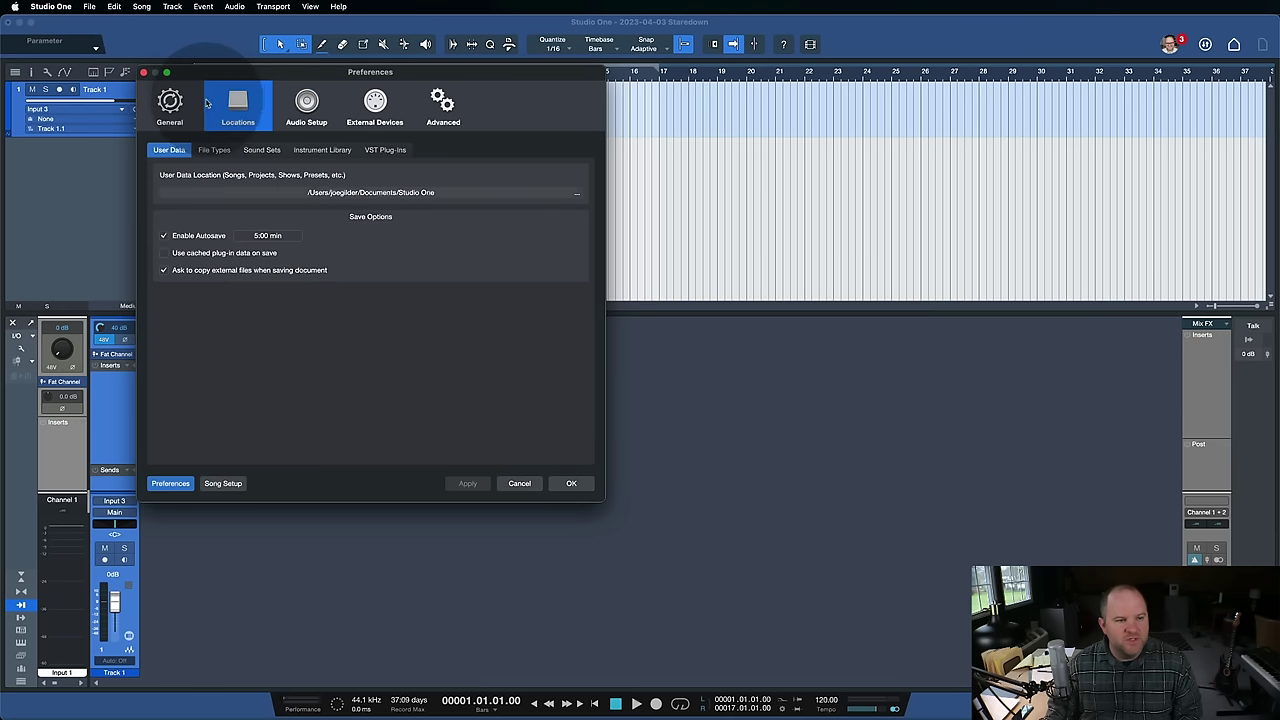
{"action": "left_click", "coordinate": [274, 104]}
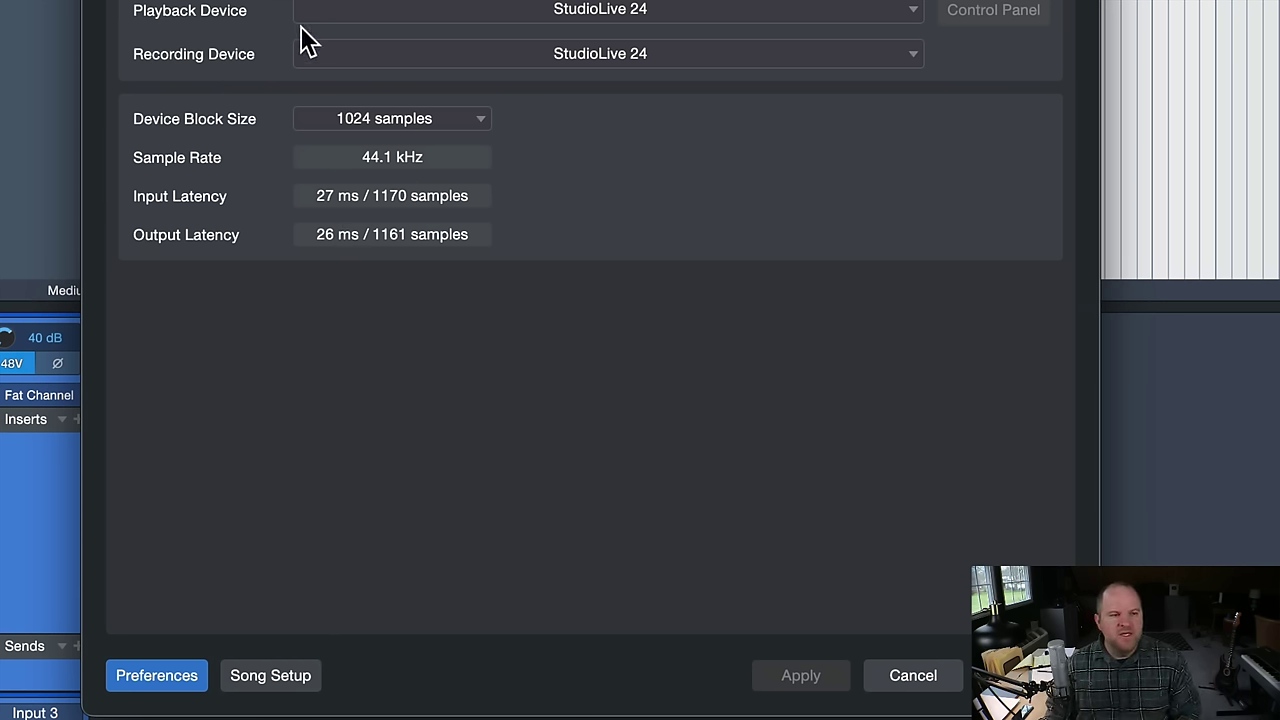
{"action": "left_click", "coordinate": [367, 120]}
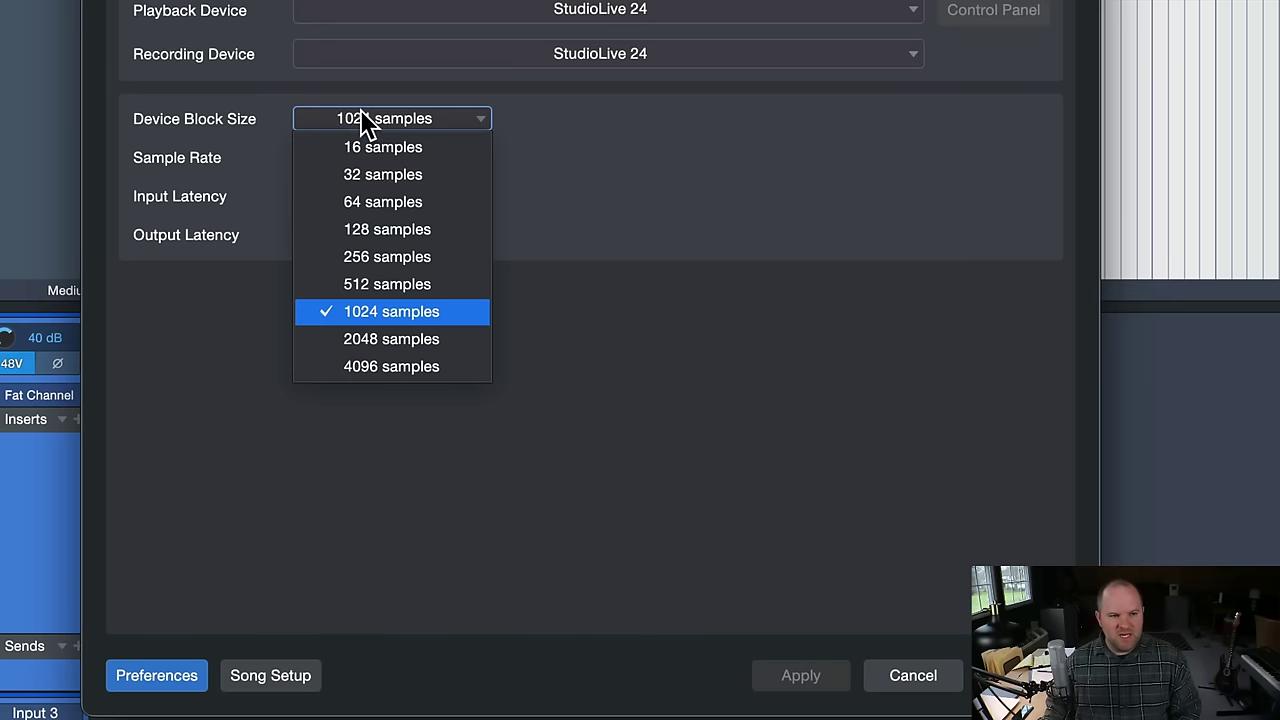
{"action": "left_click", "coordinate": [234, 140]}
{"action": "left_click", "coordinate": [290, 675]}
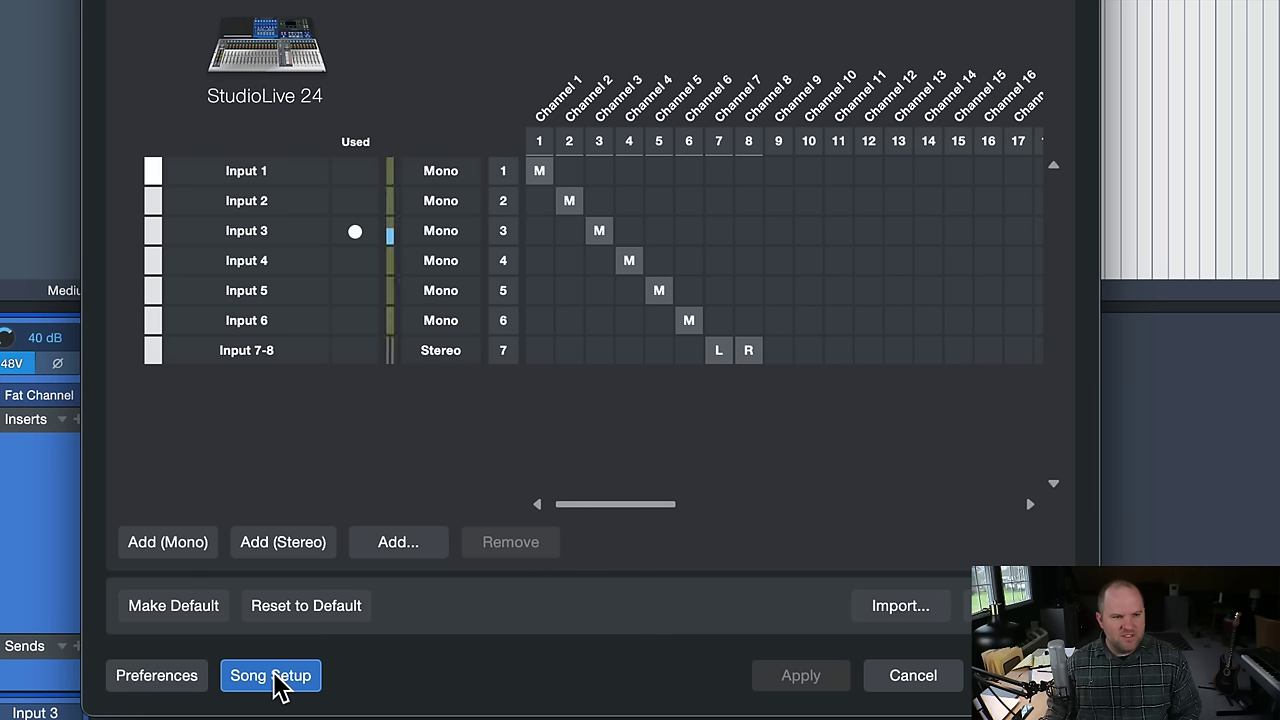
{"action": "left_click", "coordinate": [190, 675]}
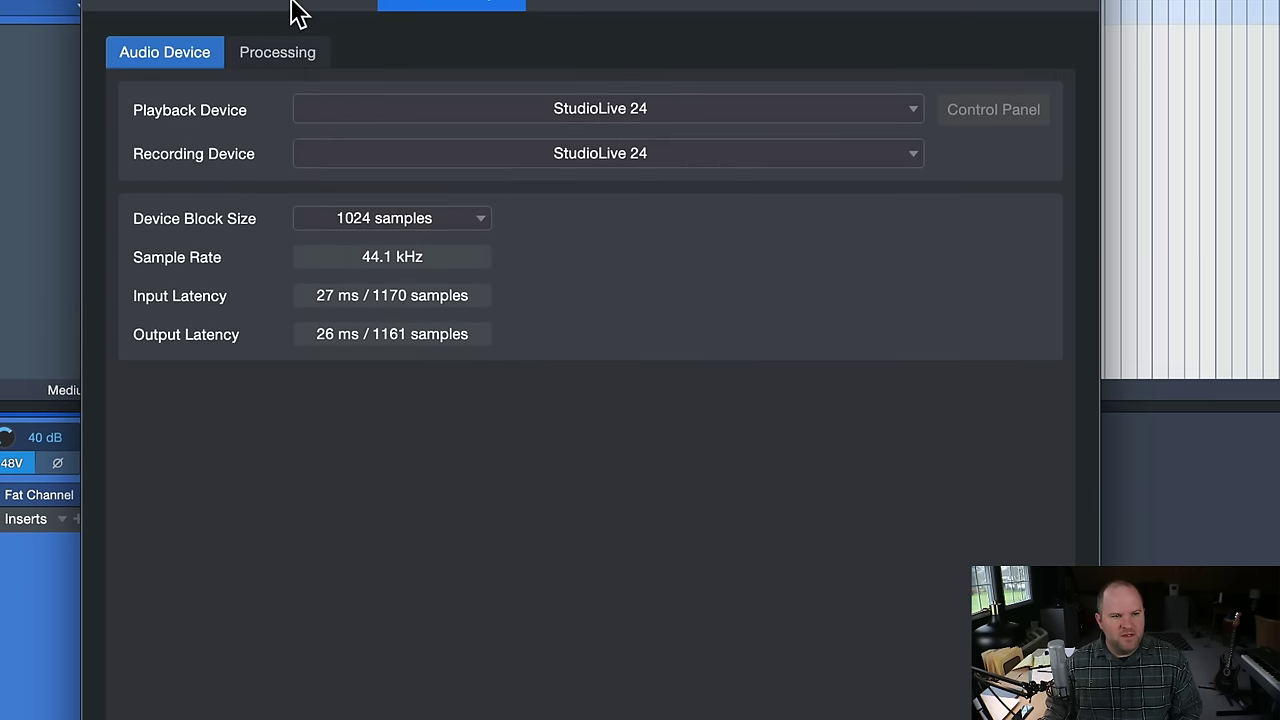
{"action": "left_click", "coordinate": [277, 62]}
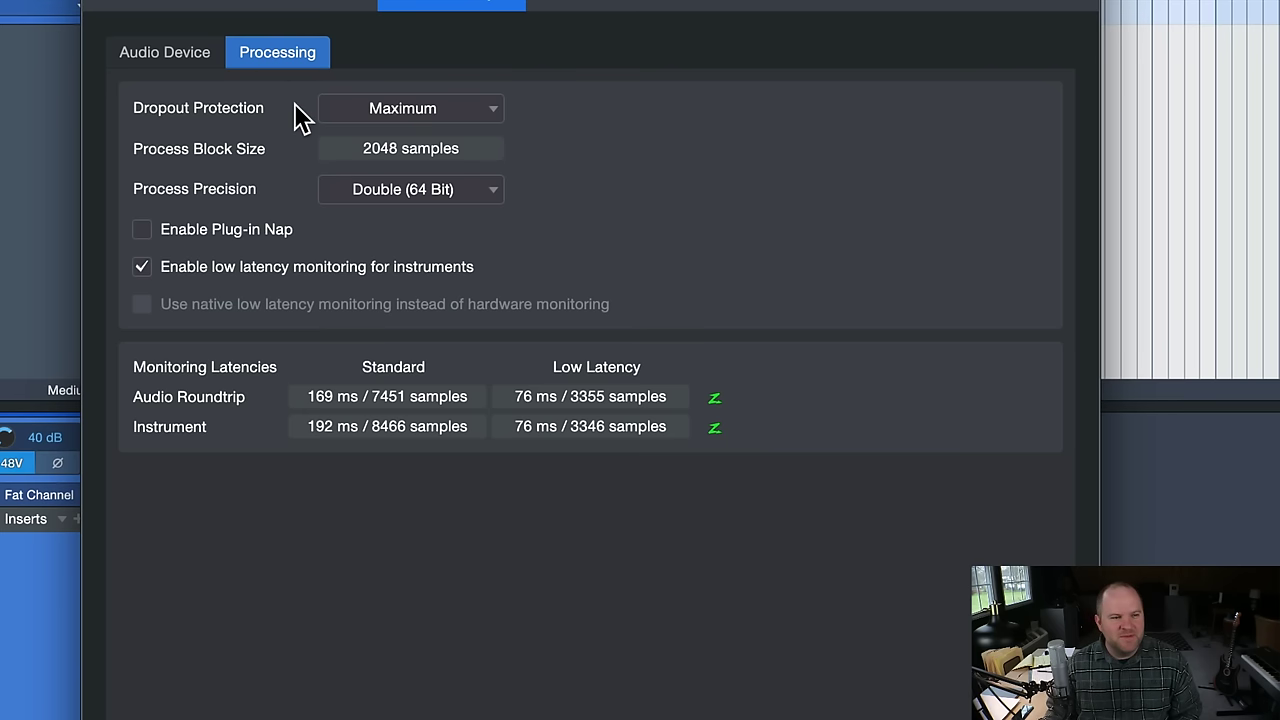
{"action": "left_click", "coordinate": [405, 110]}
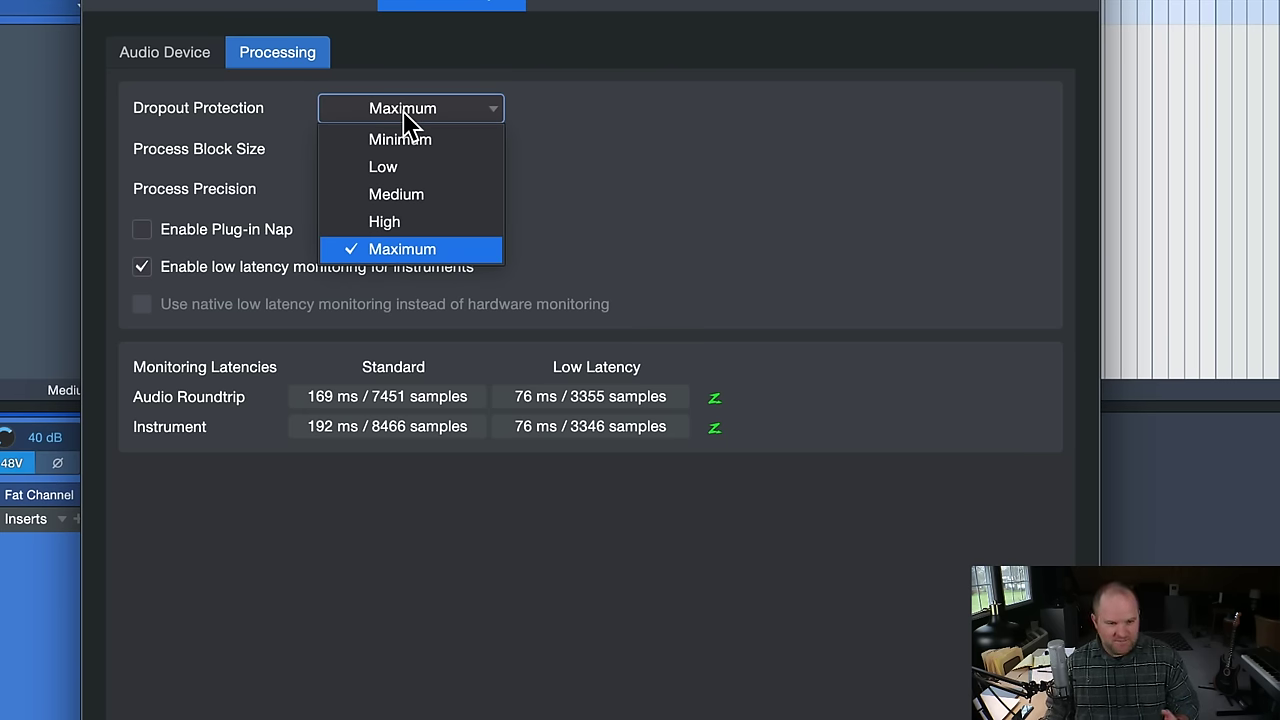
{"action": "left_click", "coordinate": [405, 113]}
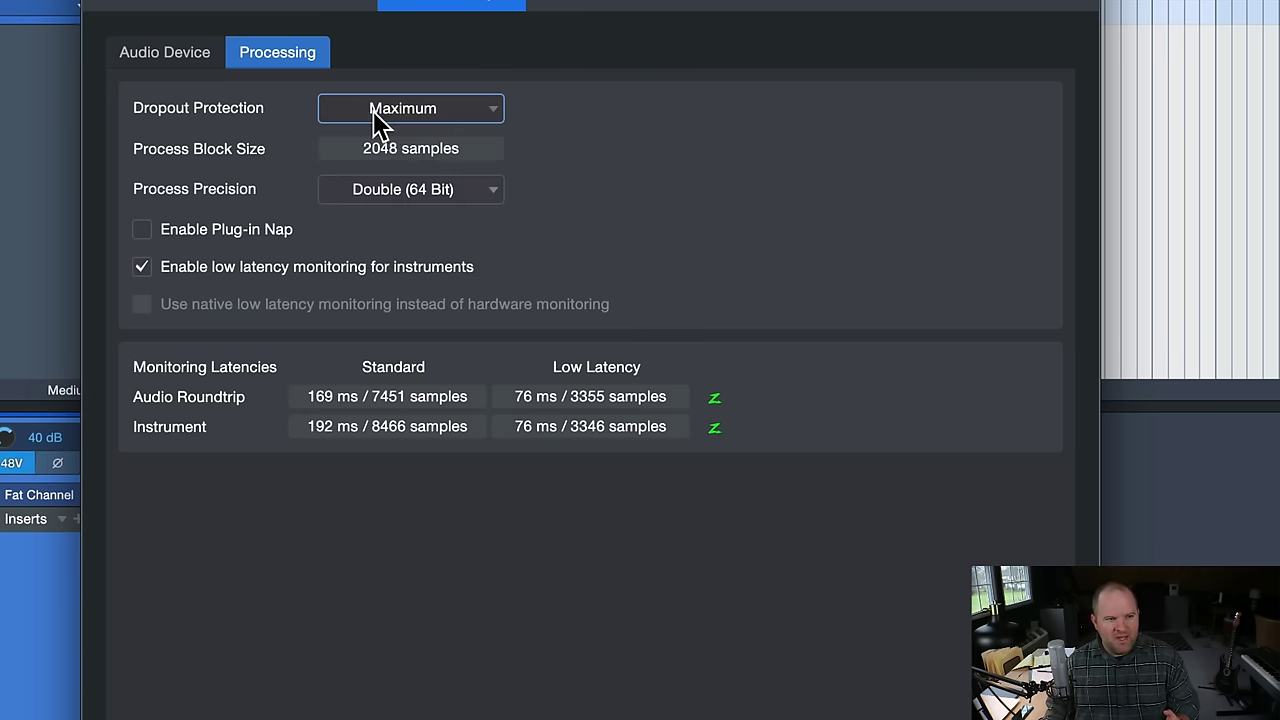
{"action": "left_click", "coordinate": [178, 58]}
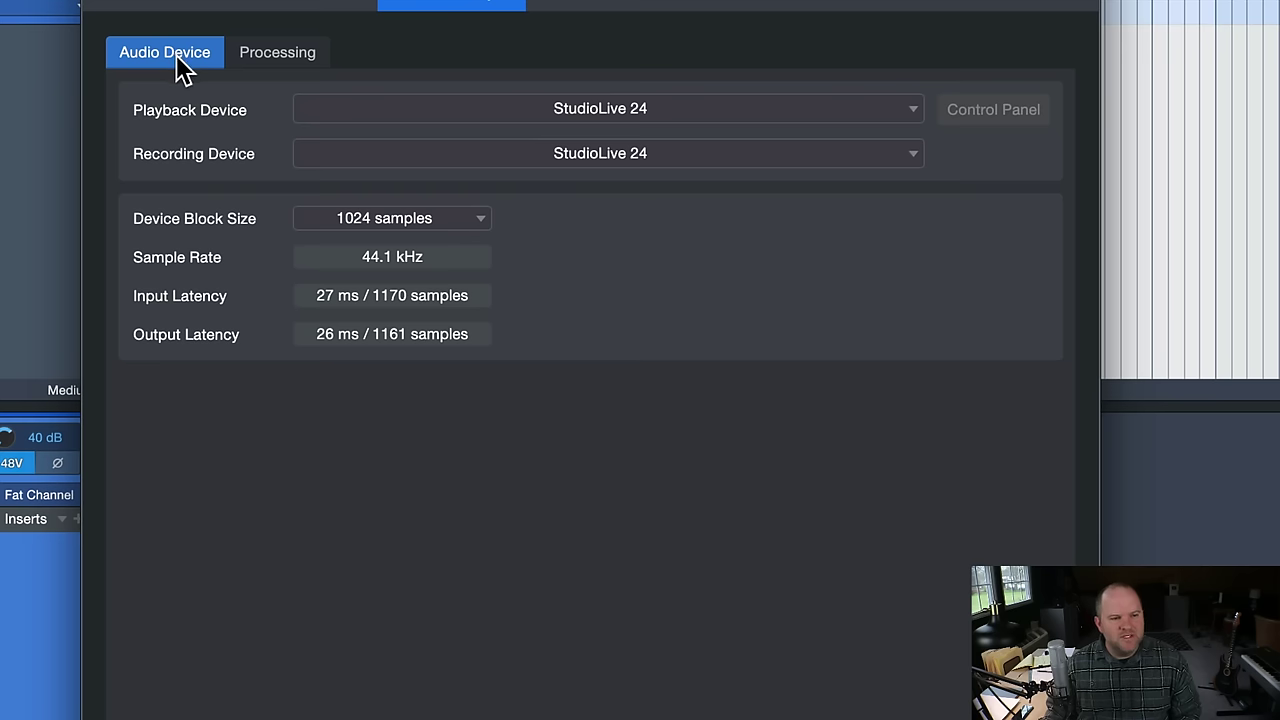
{"action": "left_click", "coordinate": [371, 231]}
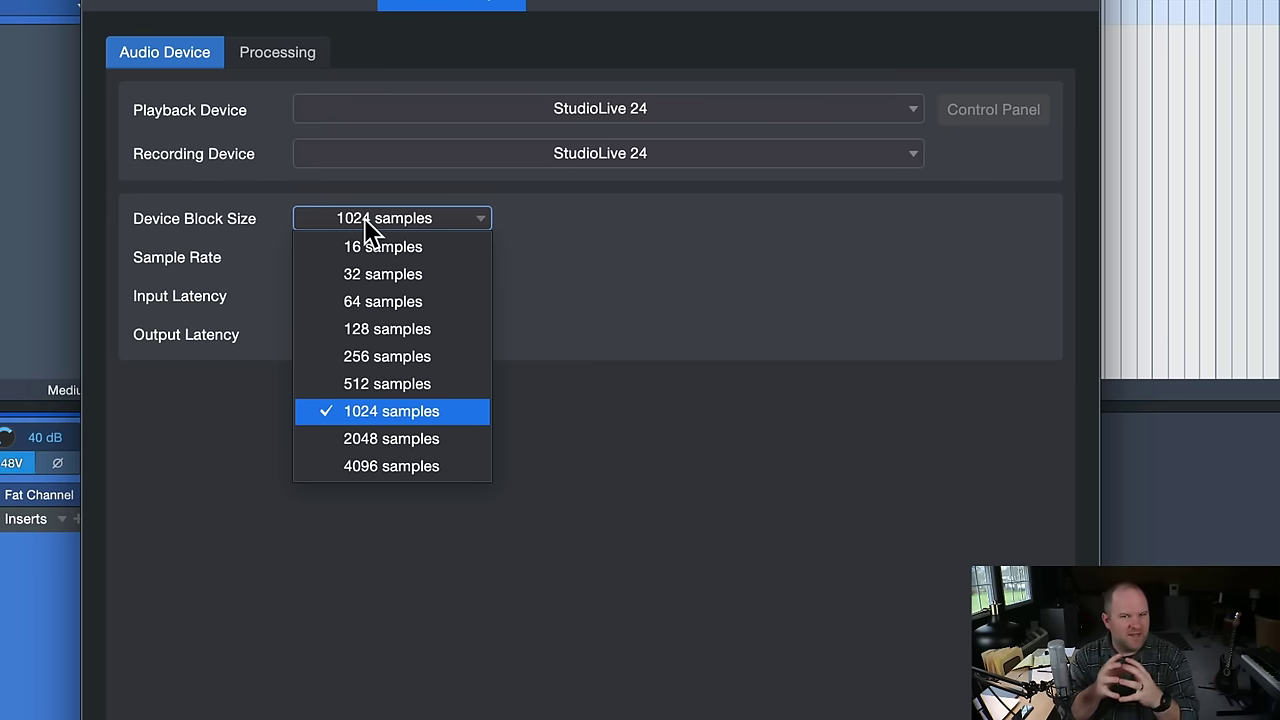
- Set the device block size to 4096 samples and review the 285 ms roundtrip latency
{"action": "left_click", "coordinate": [362, 468]}
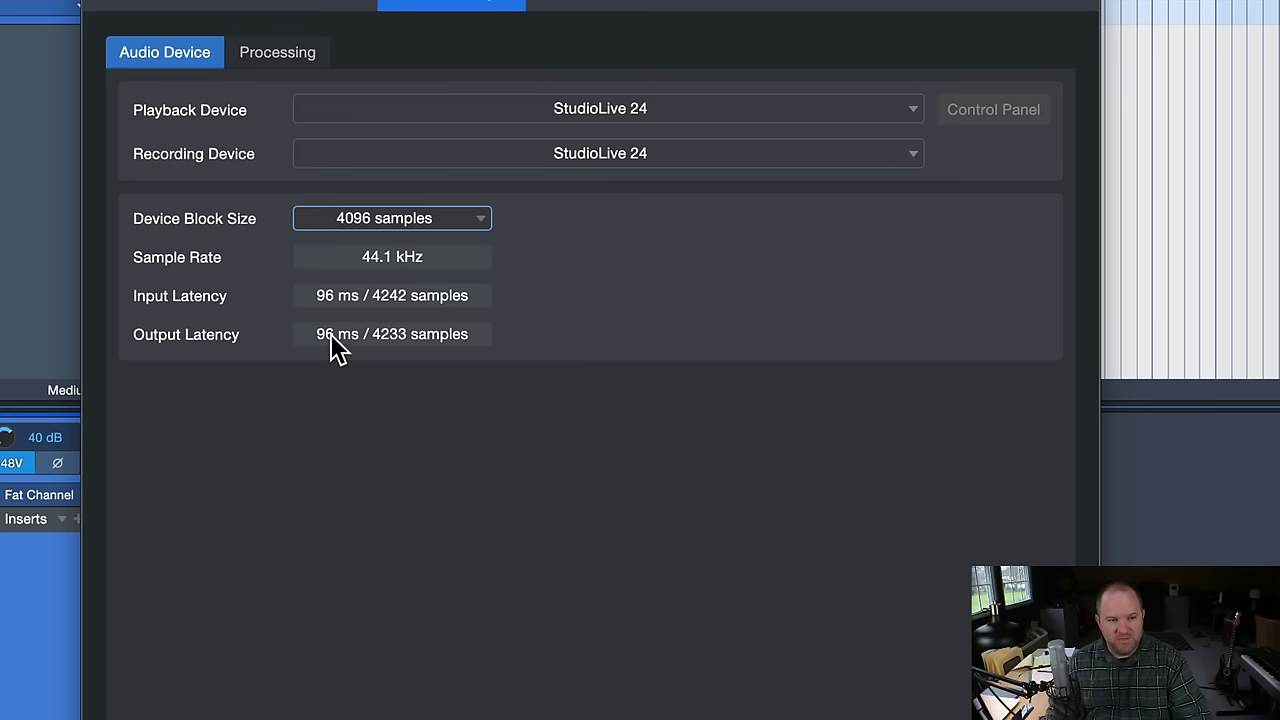
{"action": "left_click", "coordinate": [282, 55]}
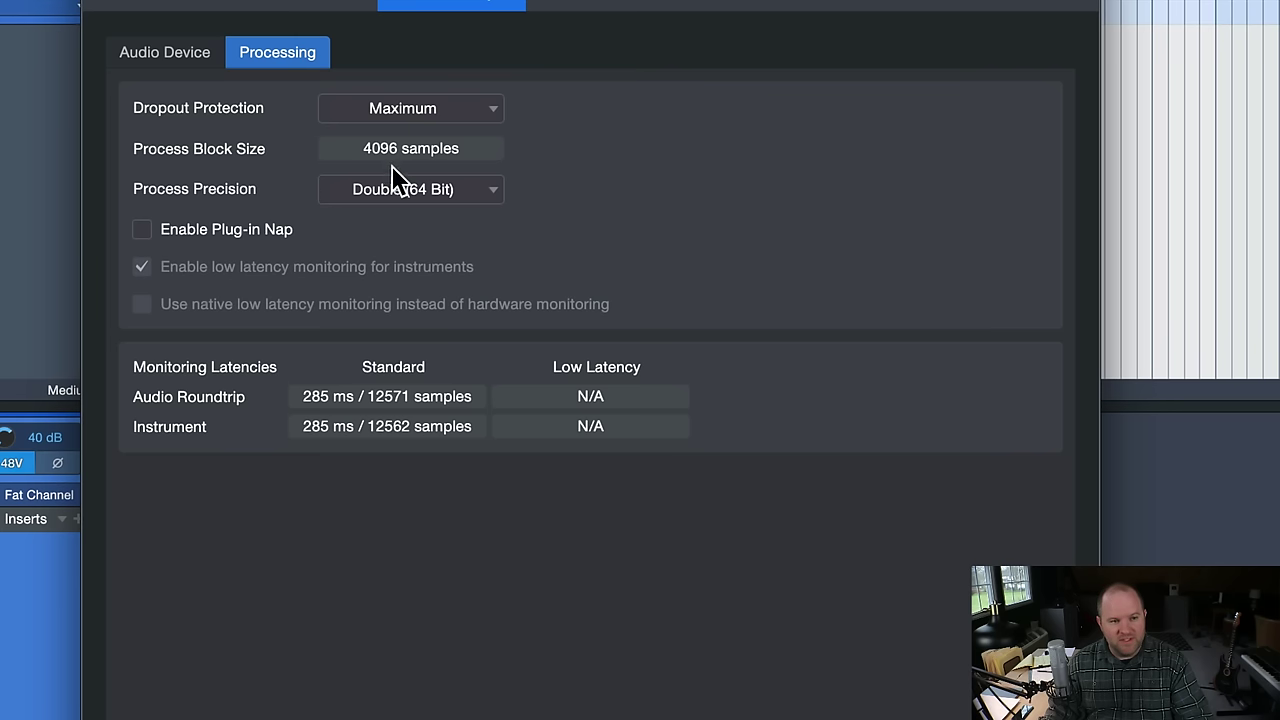
- Lower the device block size to 64 samples
{"action": "left_click", "coordinate": [372, 112]}
{"action": "left_click", "coordinate": [282, 123]}
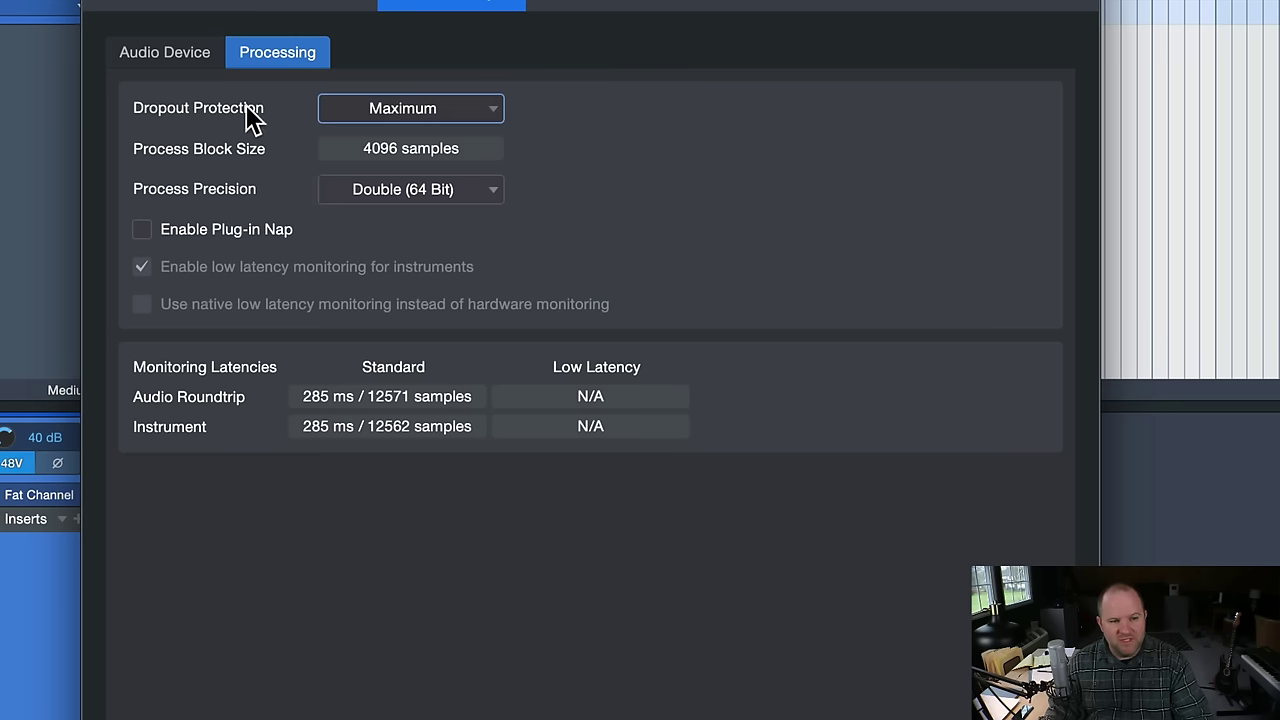
{"action": "left_click", "coordinate": [165, 53]}
{"action": "left_click", "coordinate": [366, 219]}
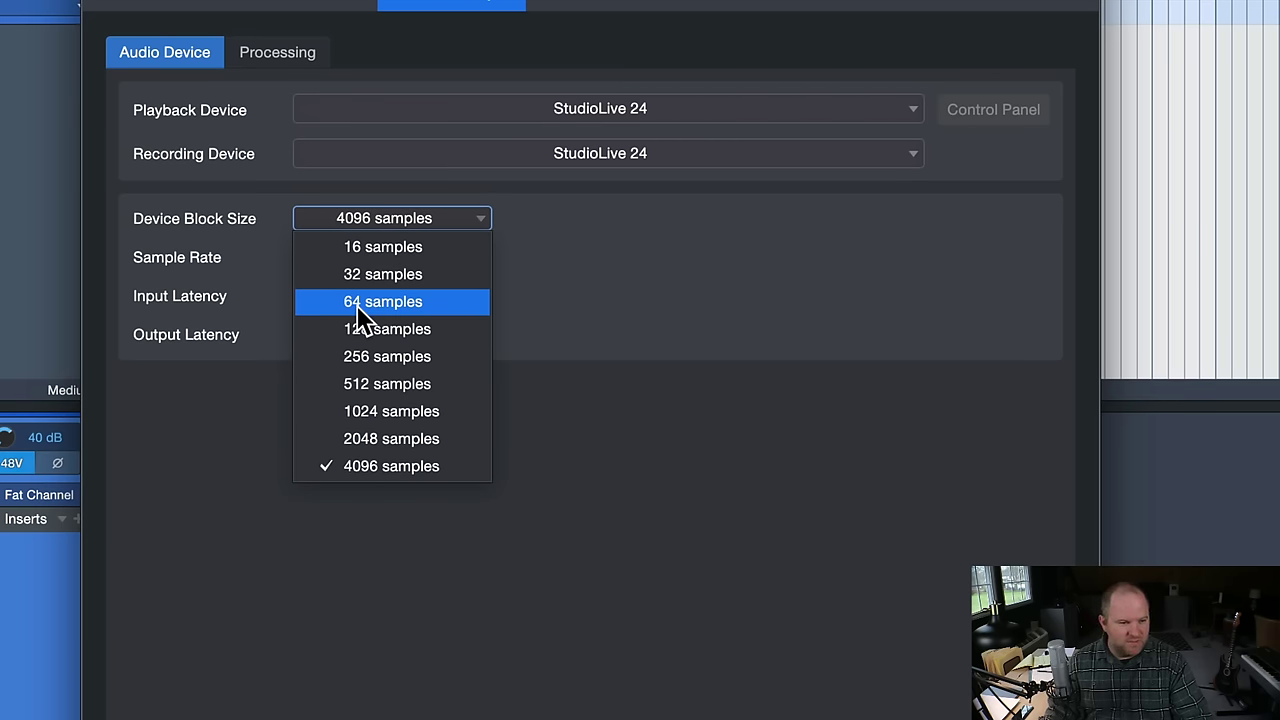
{"action": "left_click", "coordinate": [274, 58]}
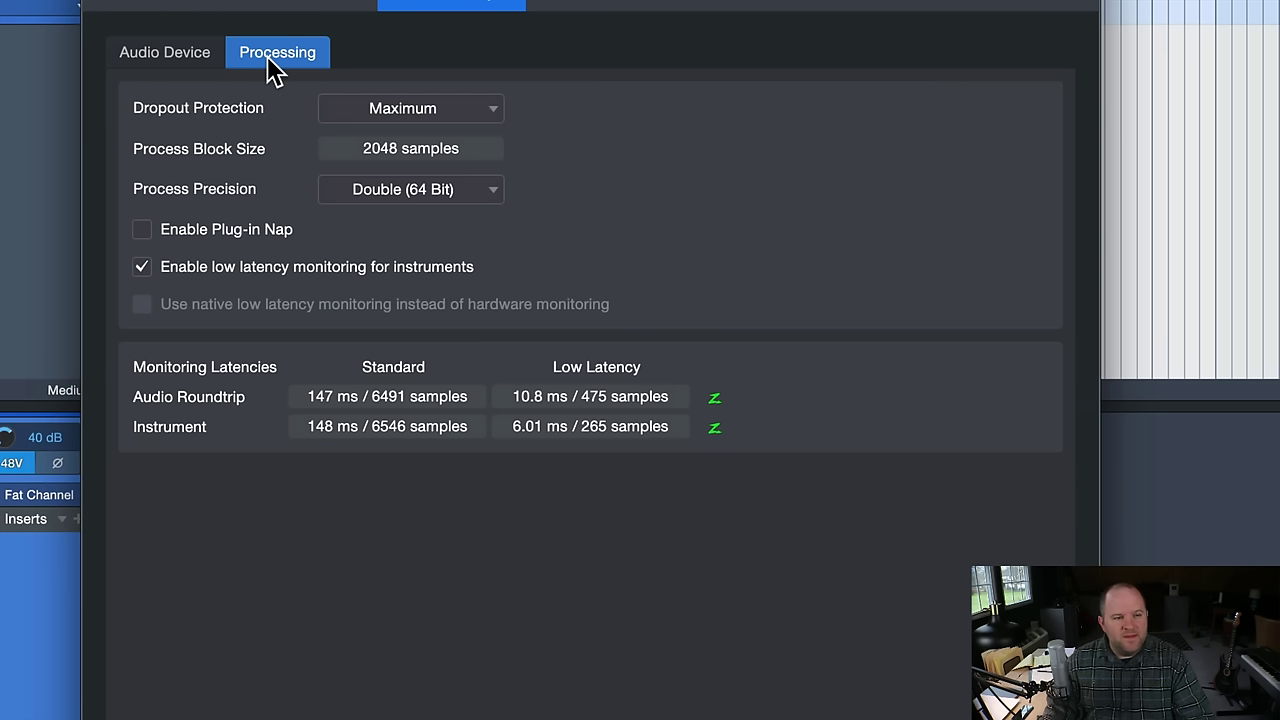
- Set dropout protection to Low on the Processing settings
{"action": "left_click", "coordinate": [437, 121]}
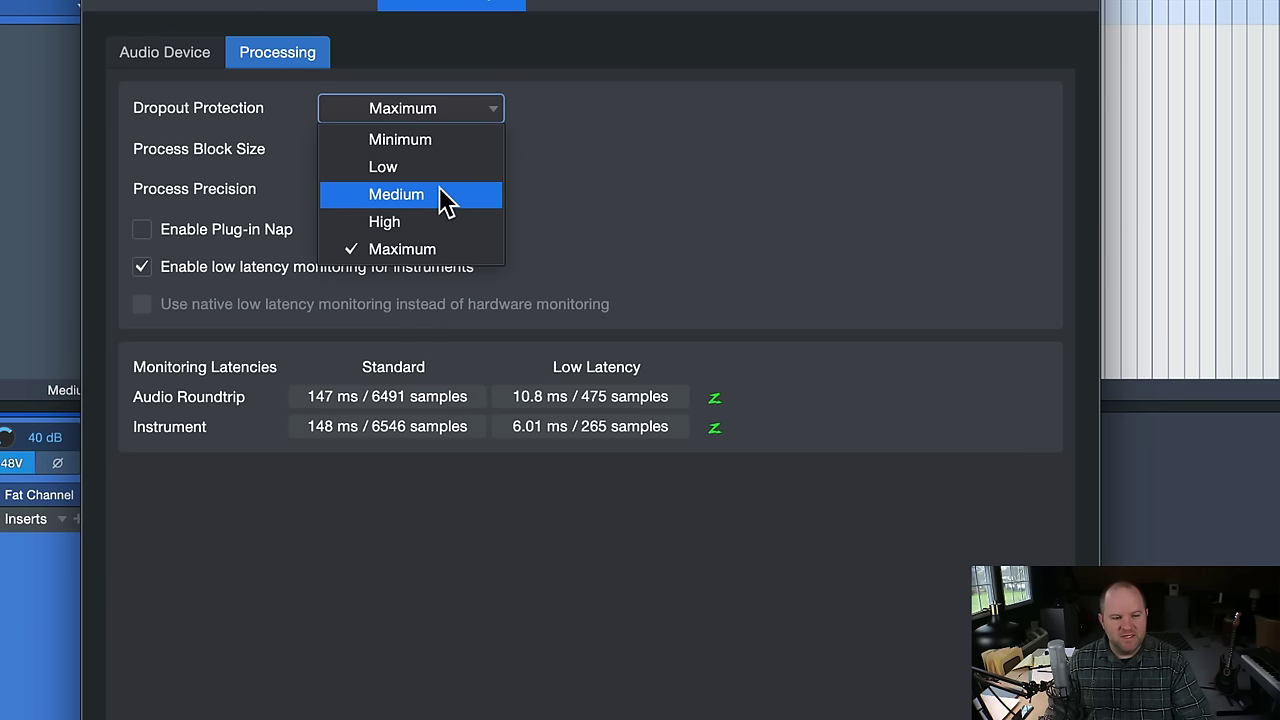
{"action": "left_click", "coordinate": [620, 162]}
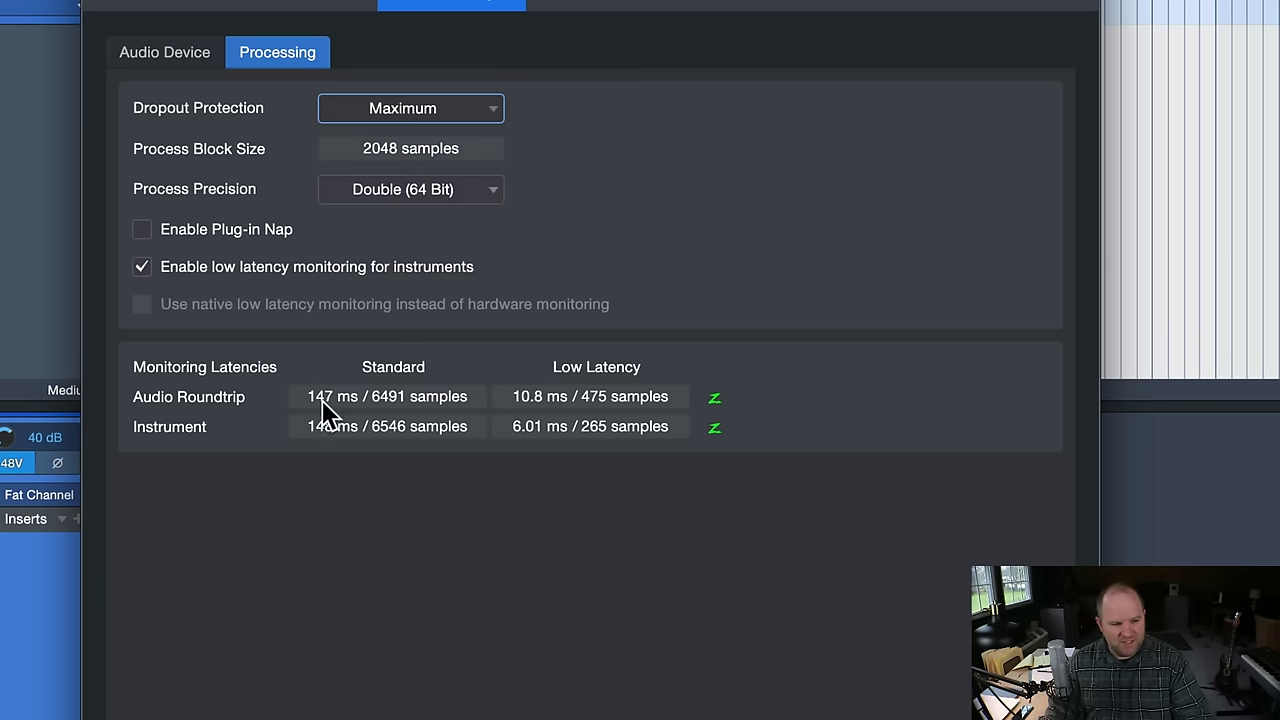
{"action": "left_click", "coordinate": [396, 114]}
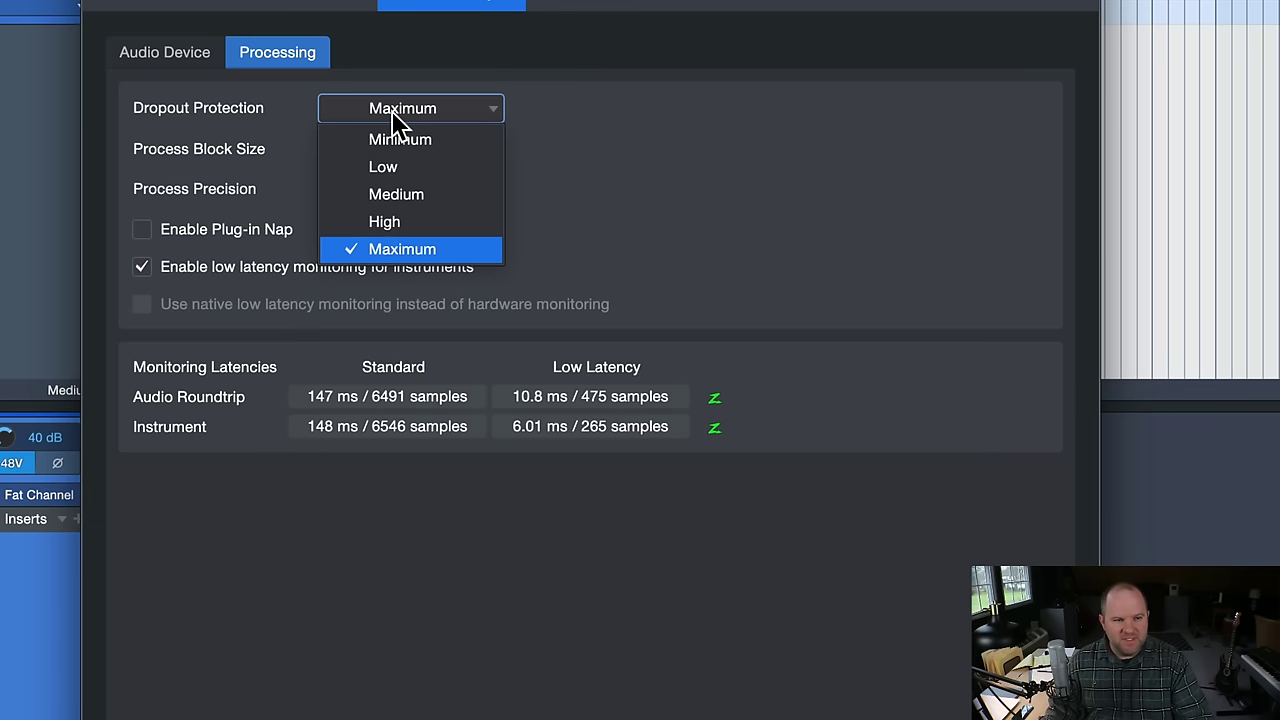
{"action": "left_click", "coordinate": [410, 172]}
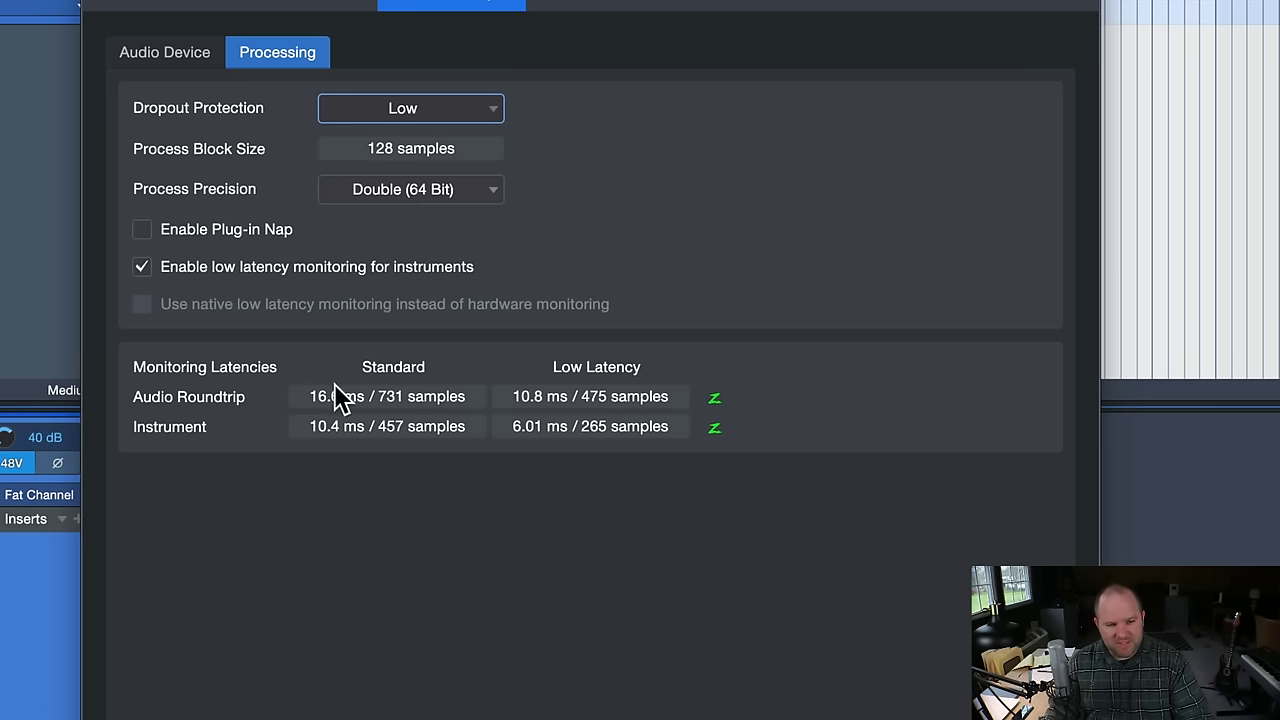
{"action": "left_click", "coordinate": [424, 112]}
{"action": "left_click", "coordinate": [424, 148]}
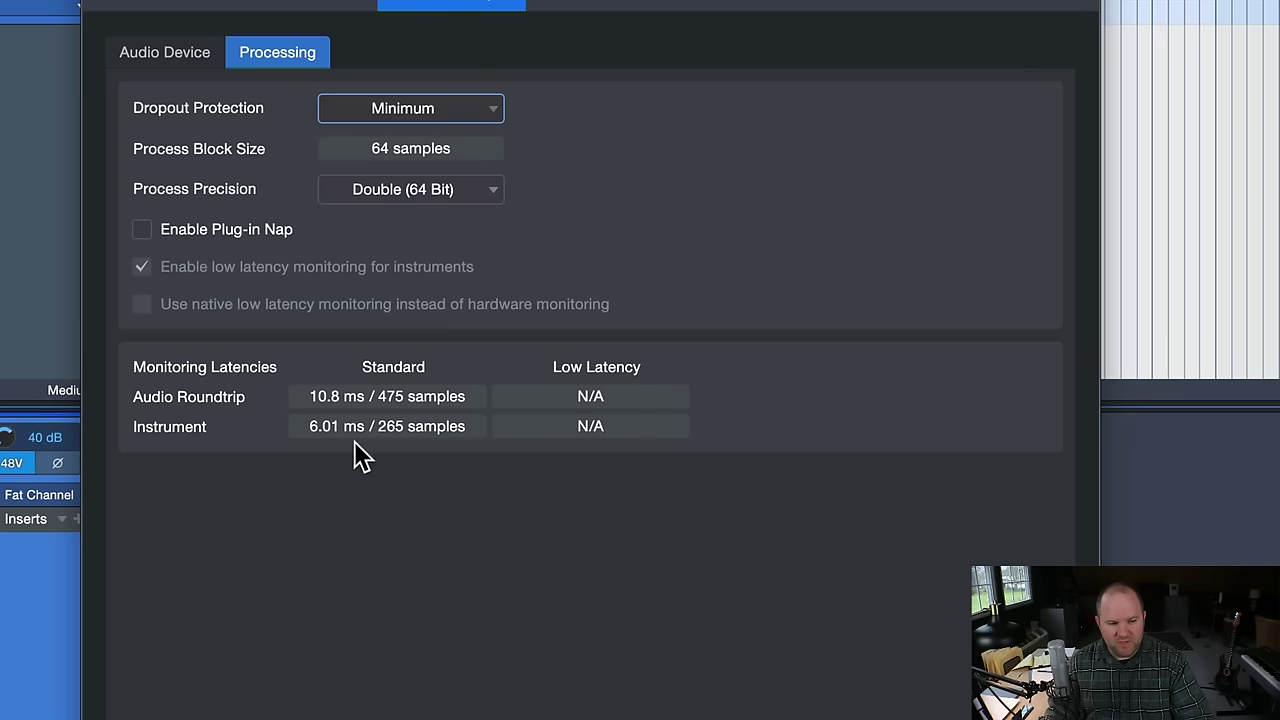
{"action": "left_click", "coordinate": [425, 110]}
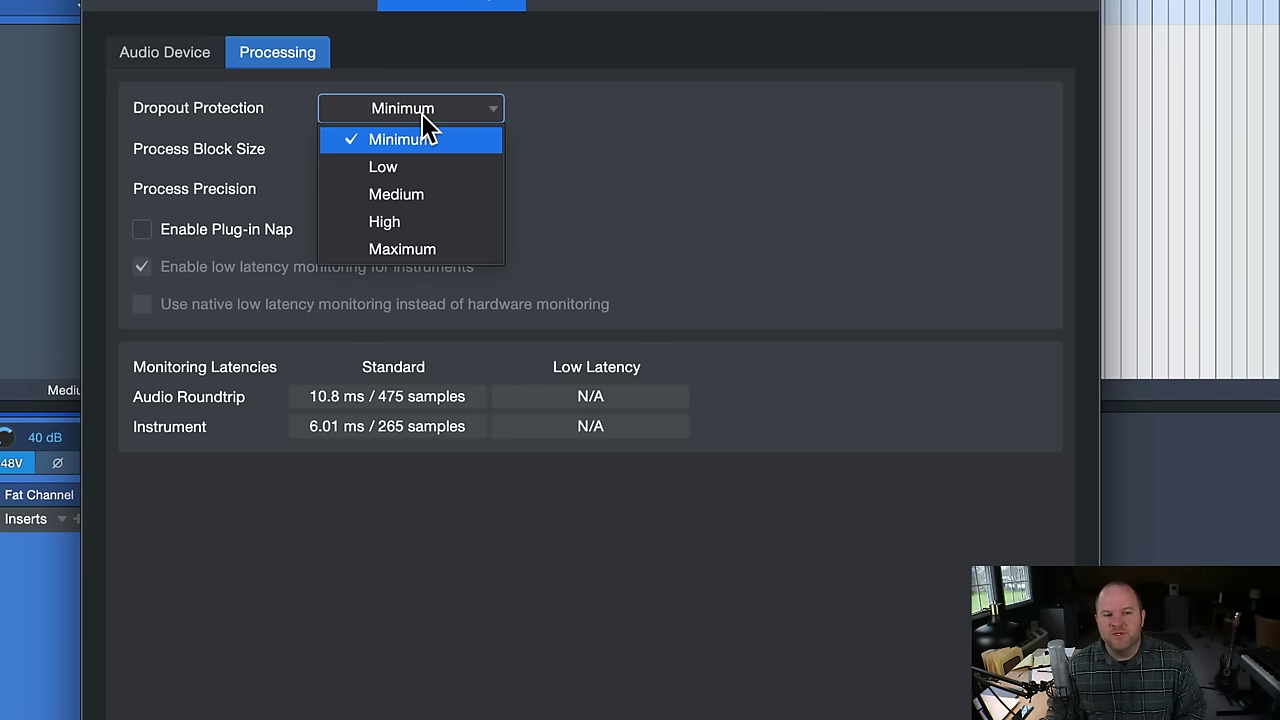
{"action": "left_click", "coordinate": [406, 167]}
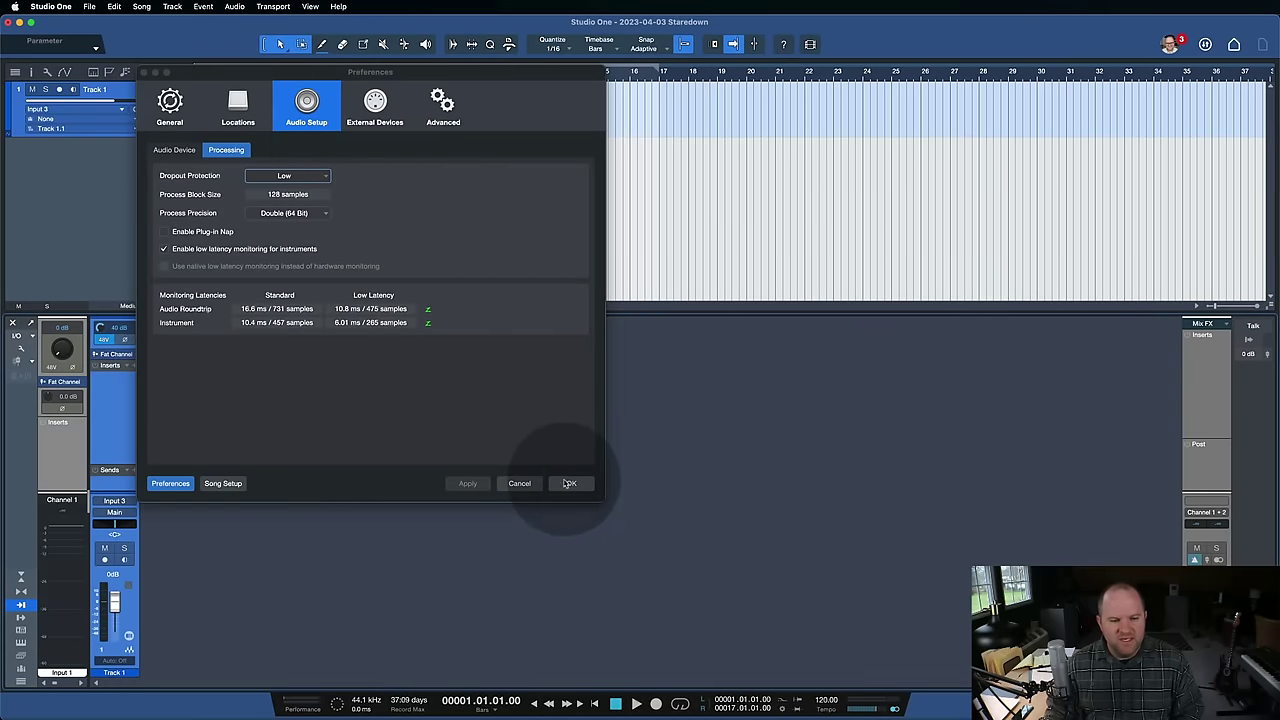
- Confirm the preferences with OK, then arm and disarm Track 1
{"action": "left_click", "coordinate": [564, 483]}
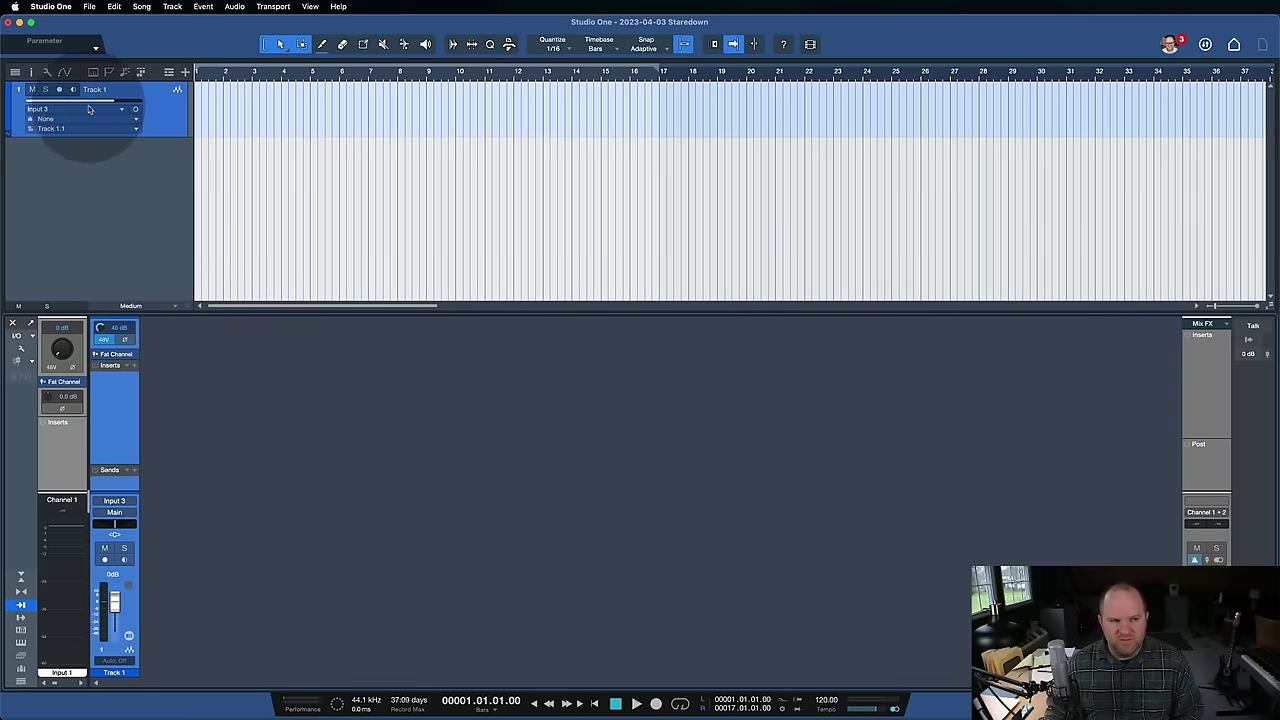
{"action": "left_click", "coordinate": [60, 90]}
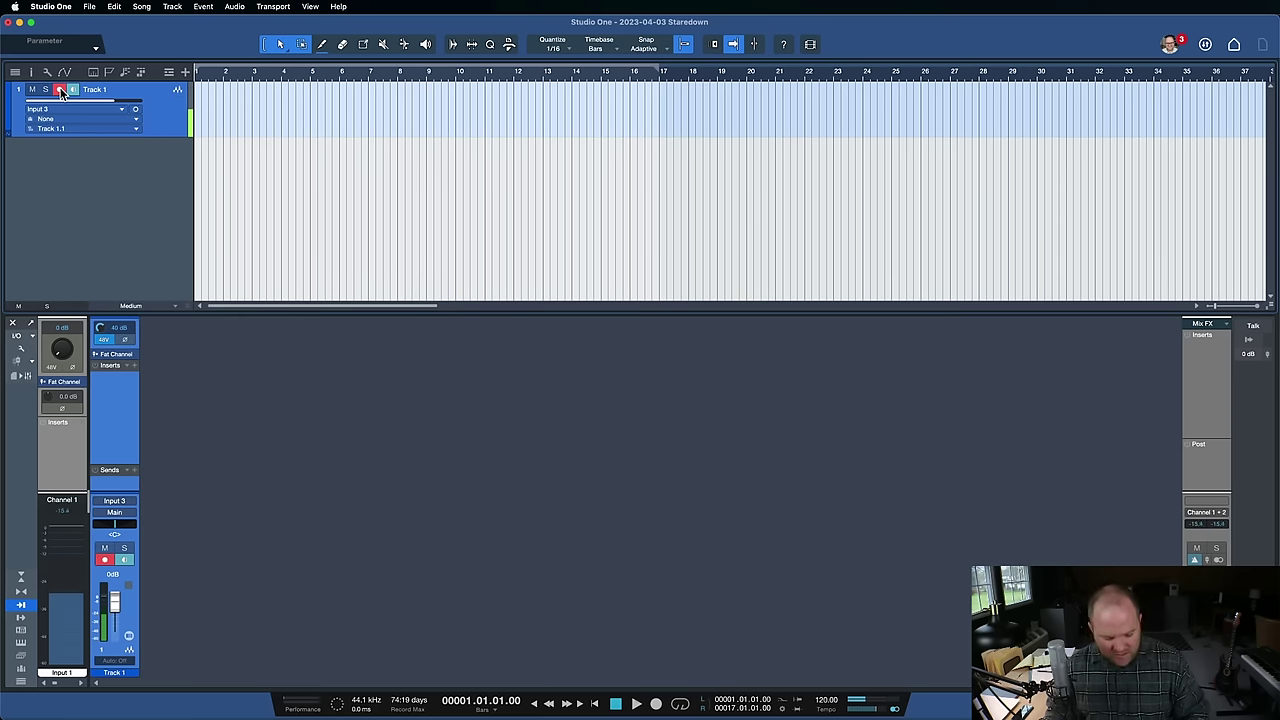
{"action": "left_click", "coordinate": [61, 93]}
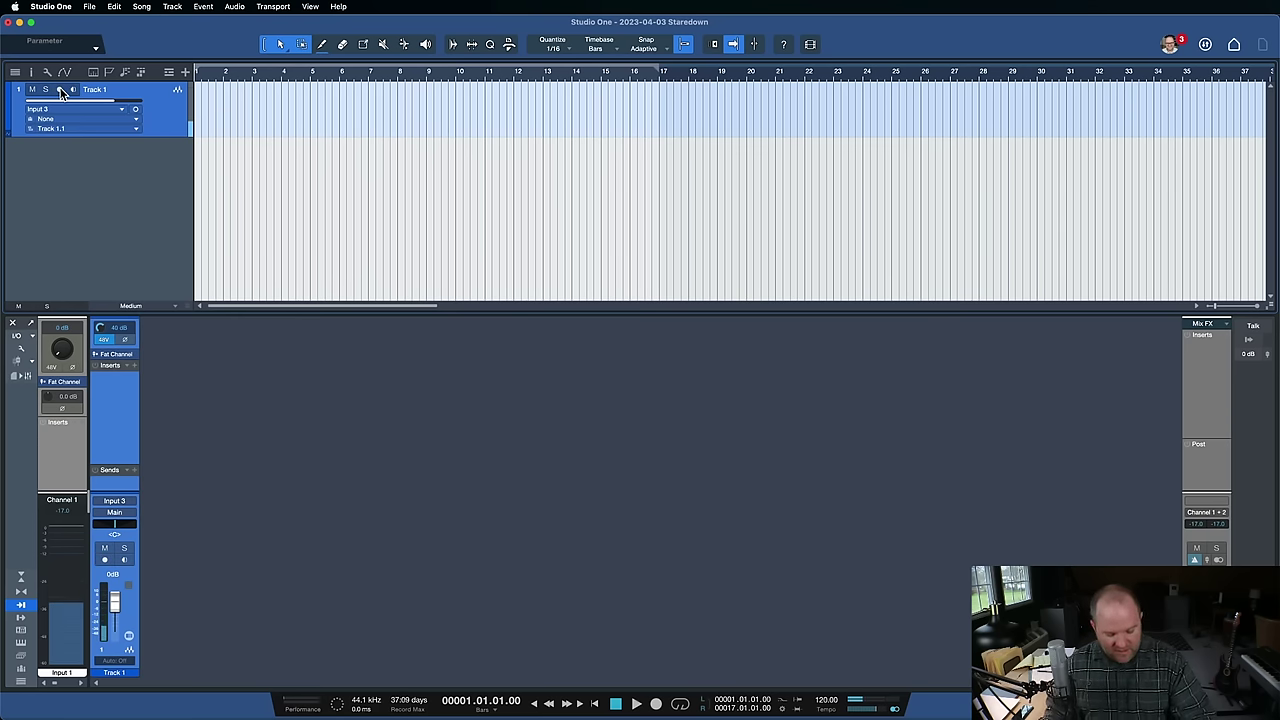
{"action": "left_click", "coordinate": [213, 195]}
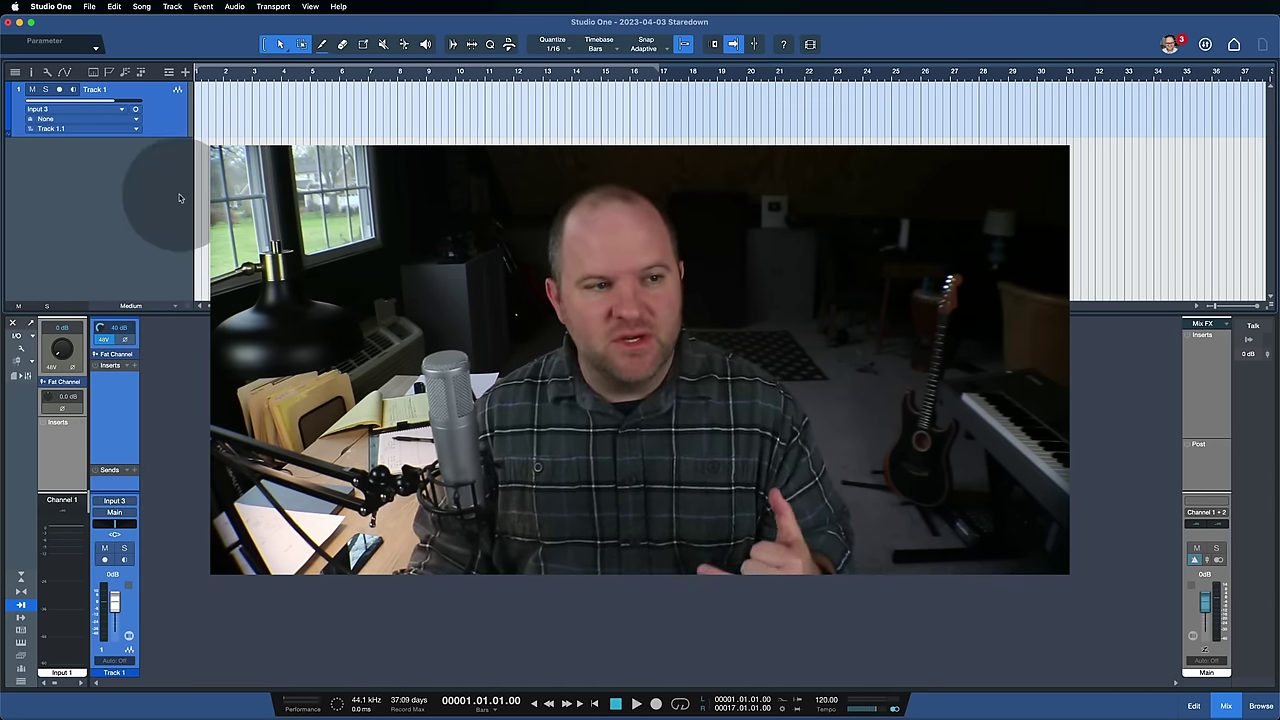
- Reopen the audio preferences showing Low dropout protection and 10.8 ms roundtrip
{"action": "key", "text": "super+comma"}
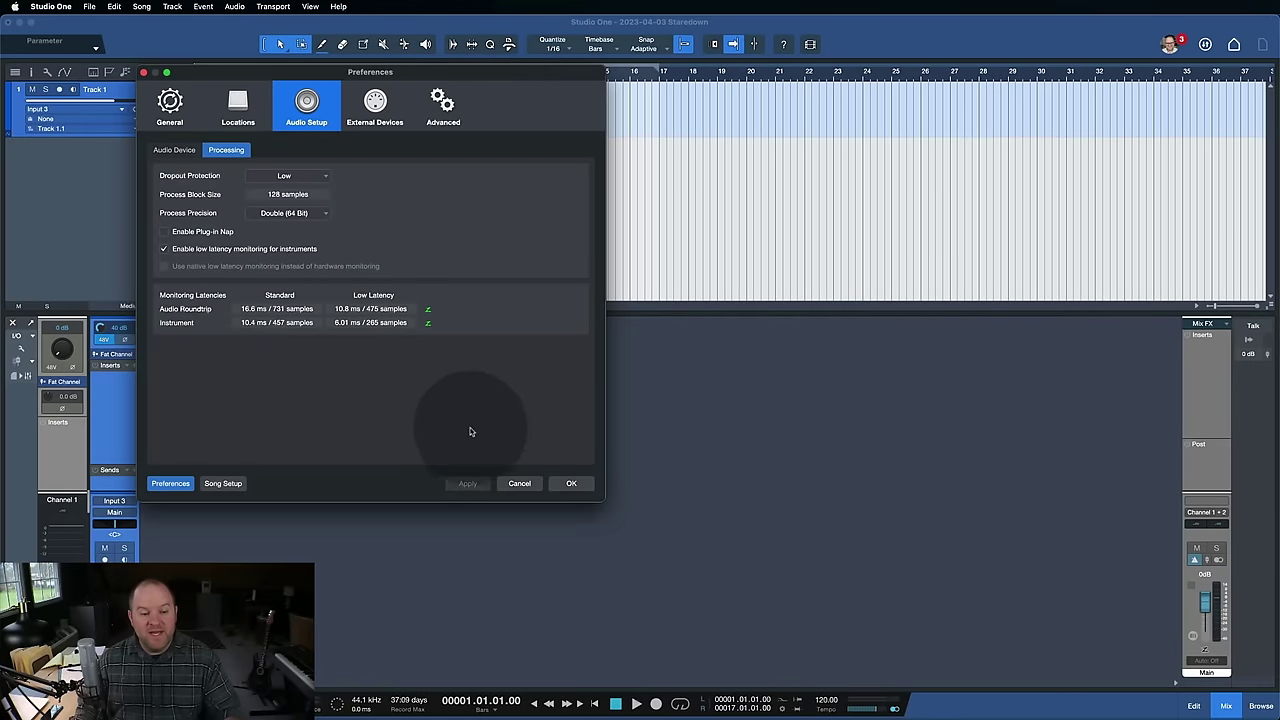
- Close preferences, enable Low Latency on the Main output, arm Track 1, and start playback
{"action": "left_click", "coordinate": [568, 484]}
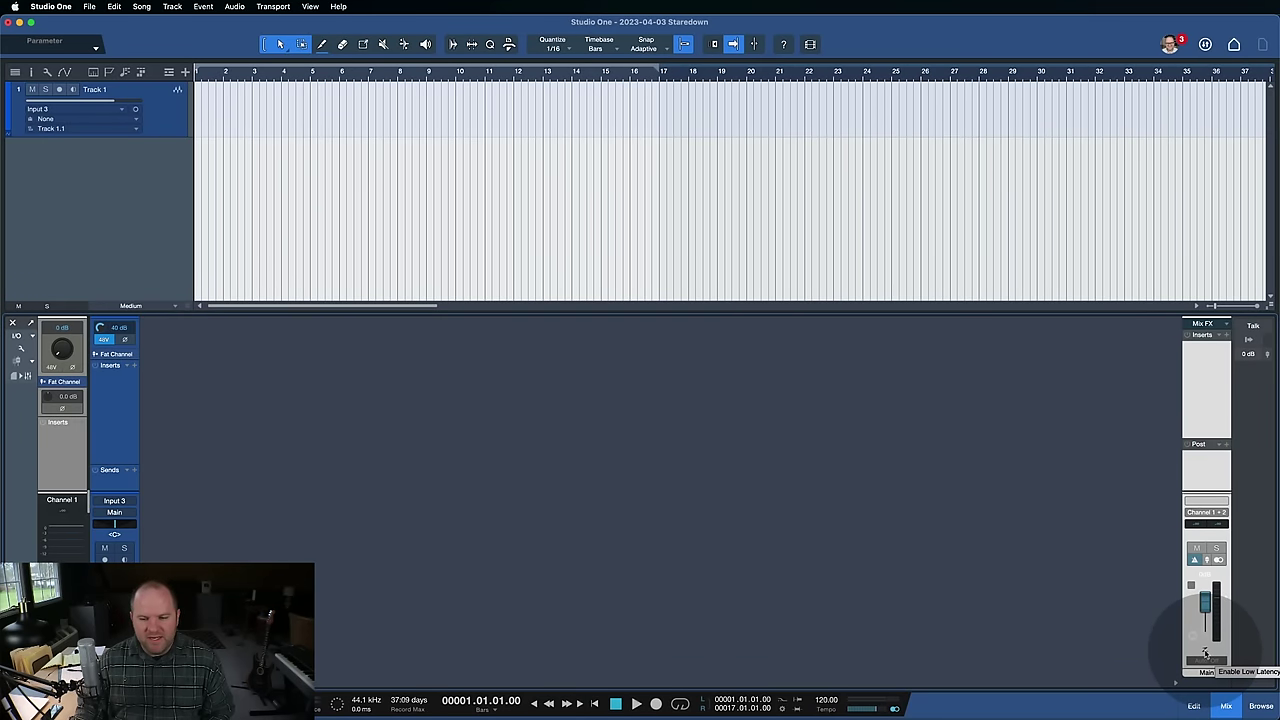
{"action": "left_click", "coordinate": [1205, 652]}
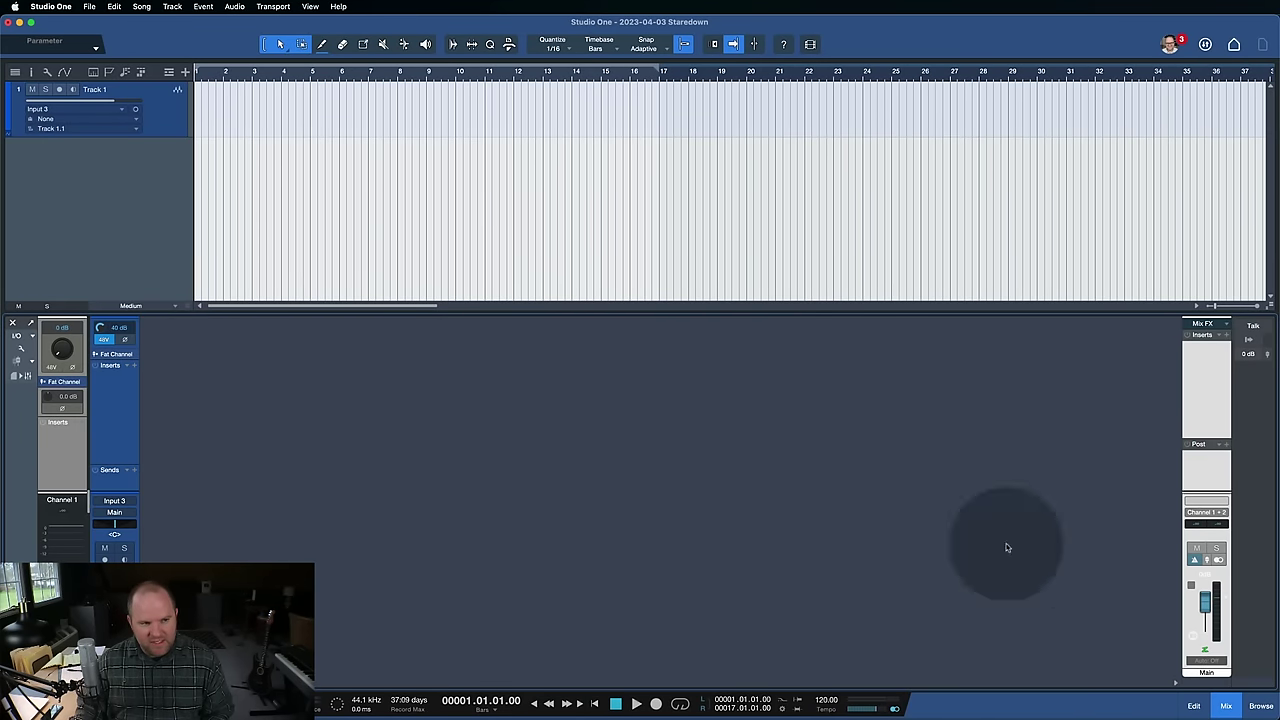
{"action": "left_click", "coordinate": [60, 90]}
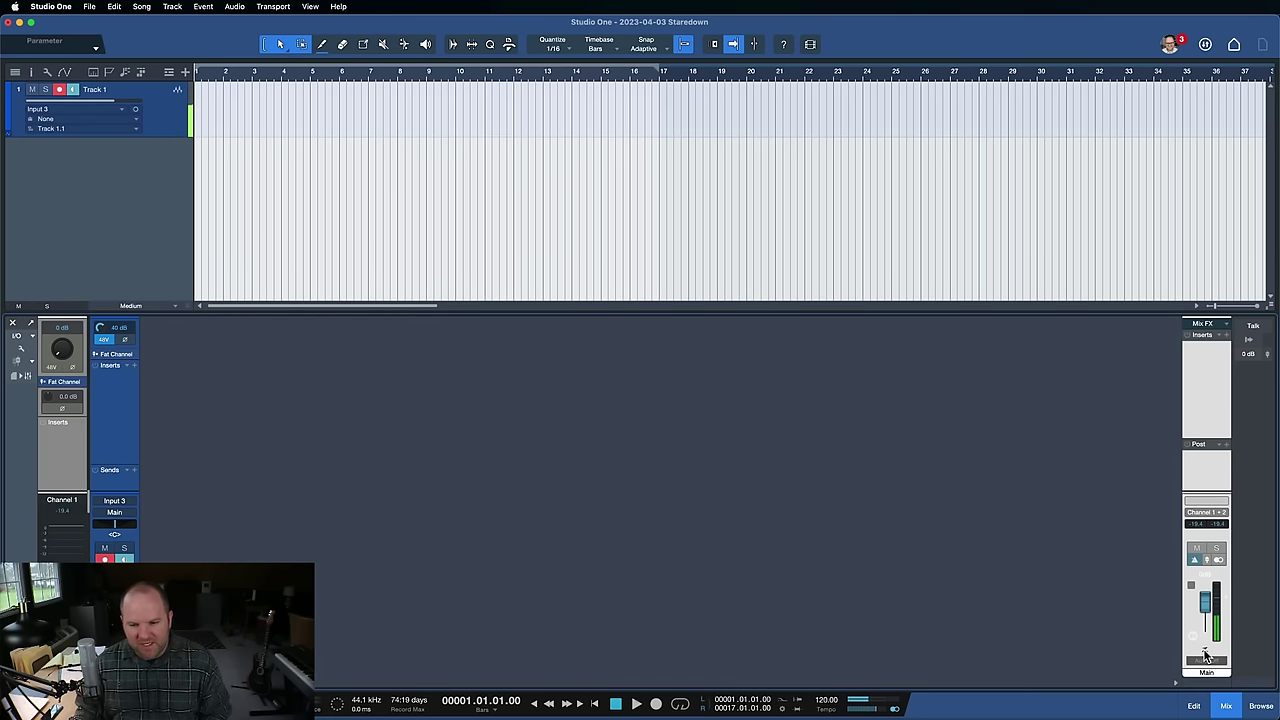
{"action": "key", "text": "space"}
{"action": "left_click", "coordinate": [59, 89]}
- Stop playback and return the song position to 01.01.01
{"action": "key", "text": "space"}
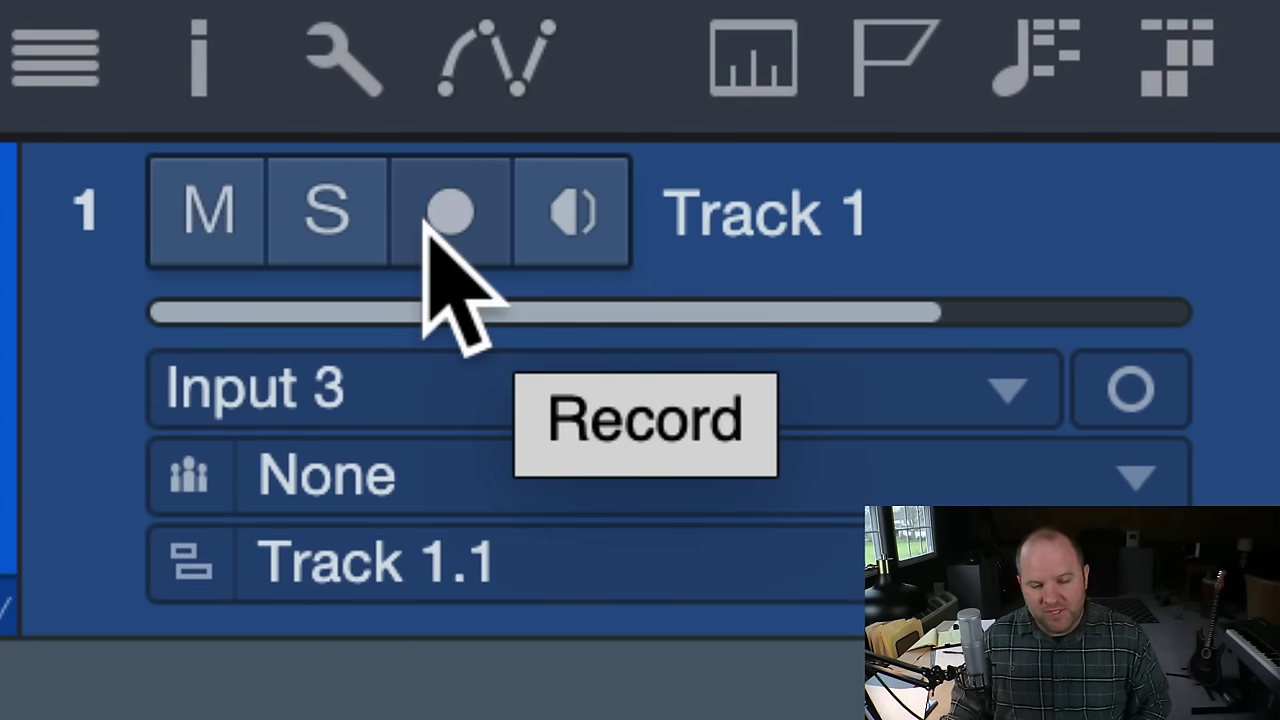
- Record-arm Track 1 and switch its input monitoring off
{"action": "left_click", "coordinate": [428, 222]}
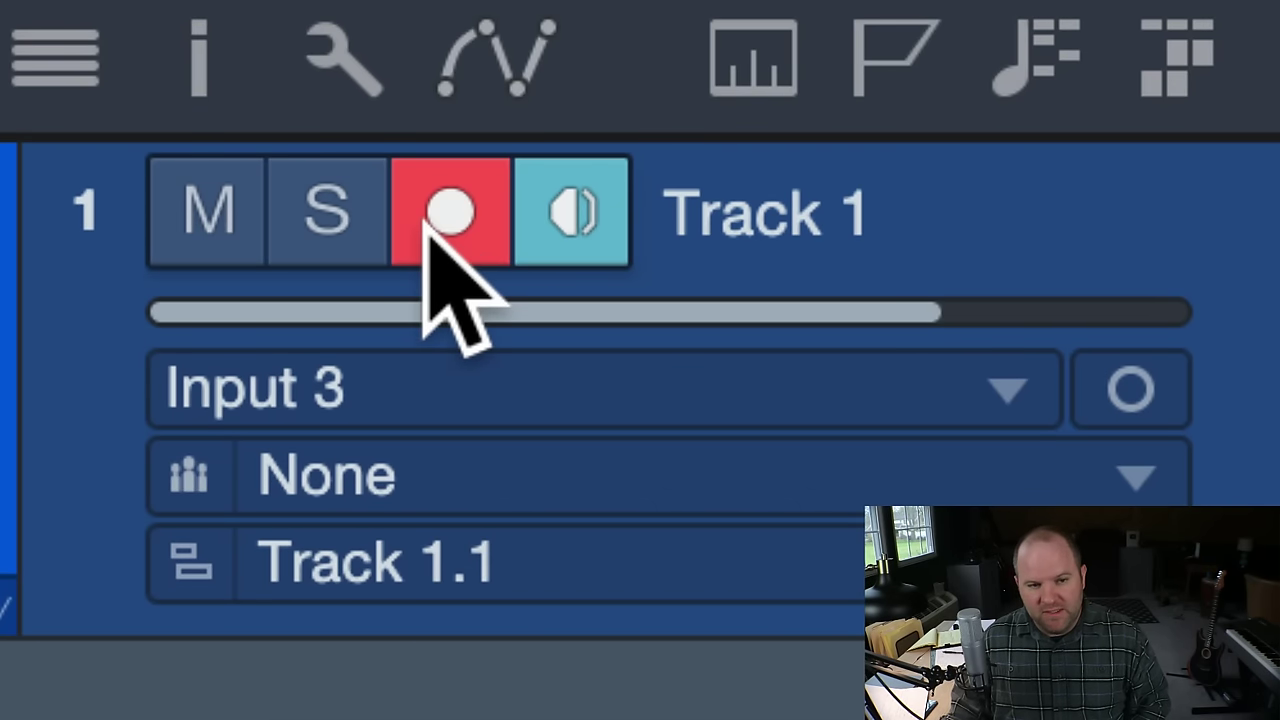
{"action": "left_click", "coordinate": [574, 222]}
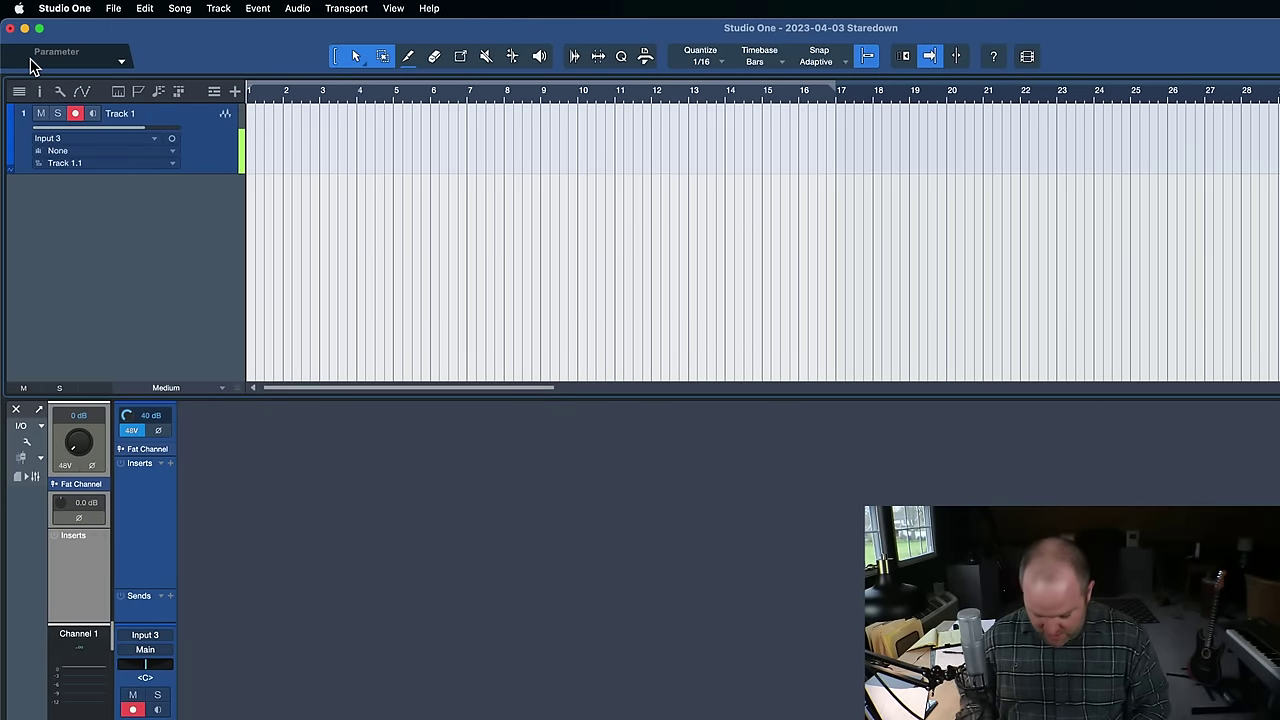
- Record a brief test take on Track 1 from bar 1, then stop and discard it
{"action": "key", "text": "KP_Multiply"}
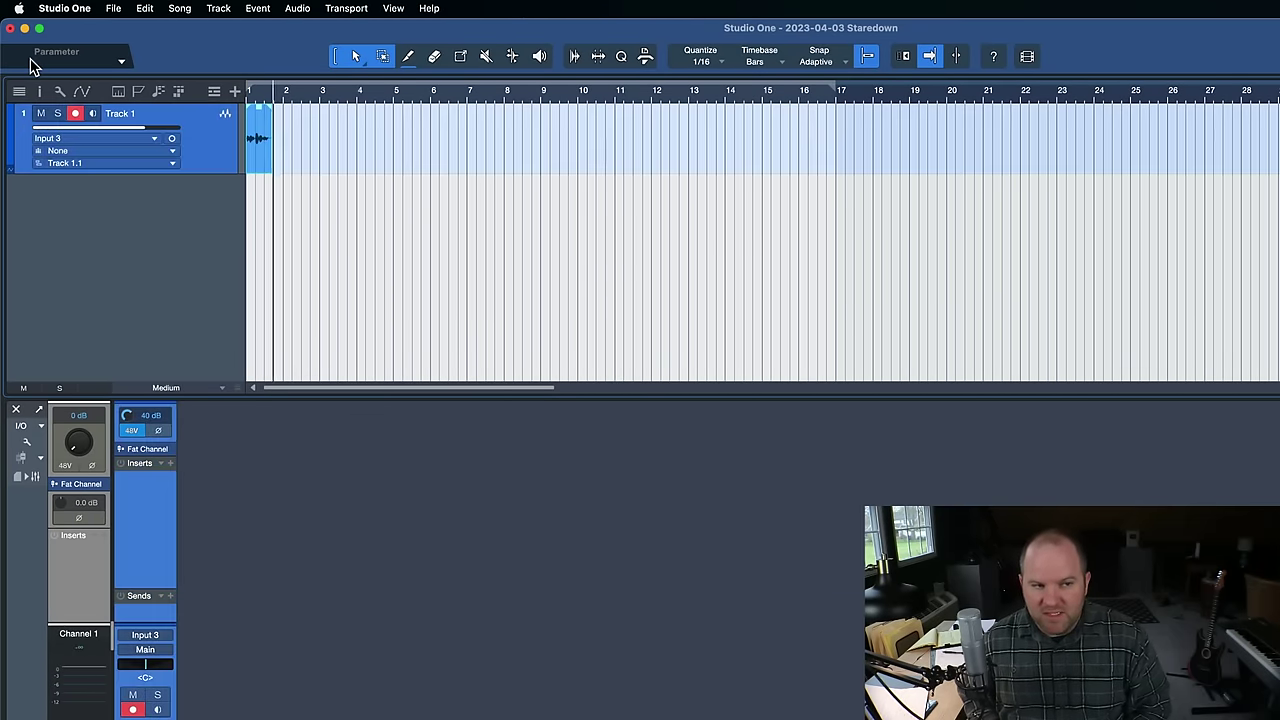
{"action": "left_click", "coordinate": [251, 92]}
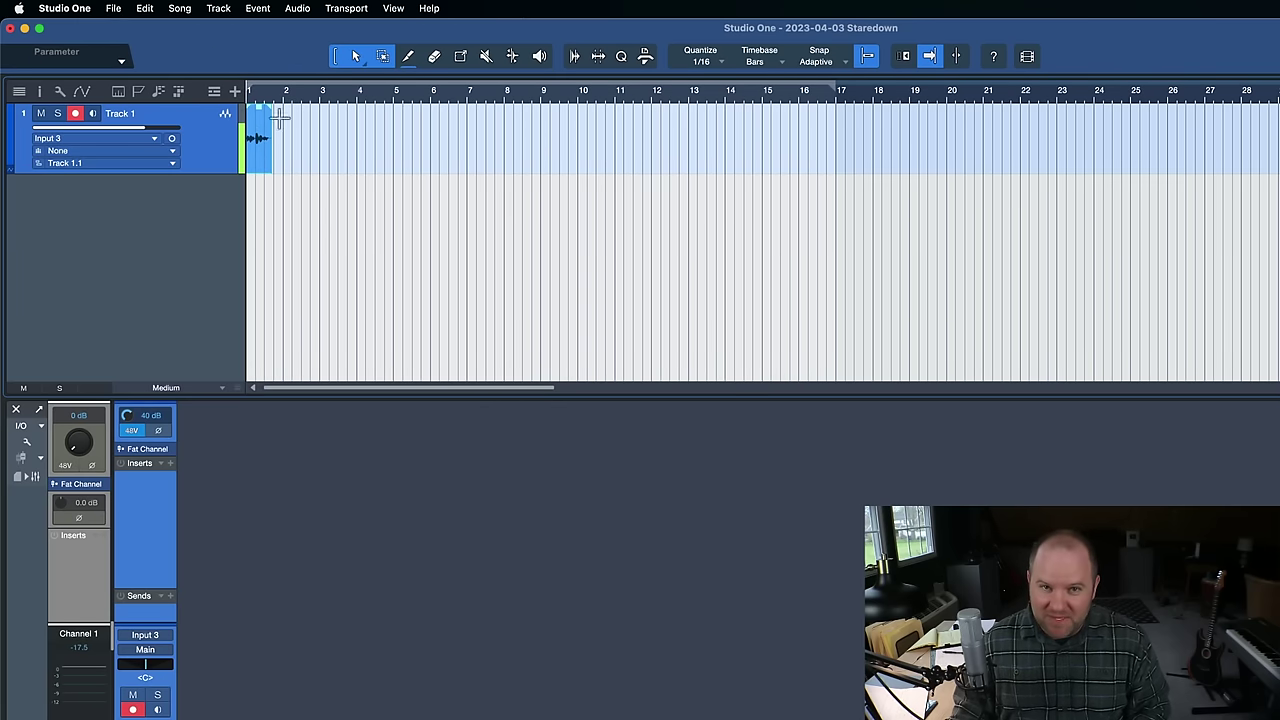
{"action": "key", "text": "space"}
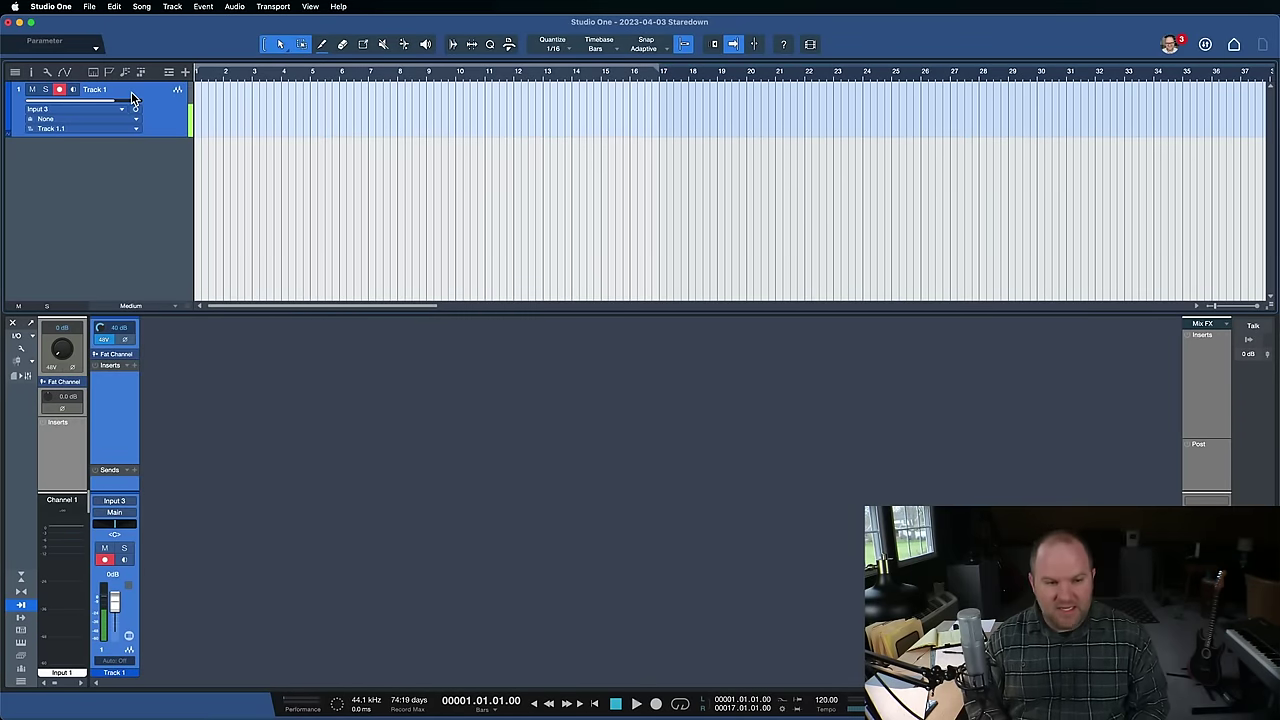
- Set Dropout Protection to Maximum in the Processing preferences
{"action": "key", "text": "super+comma"}
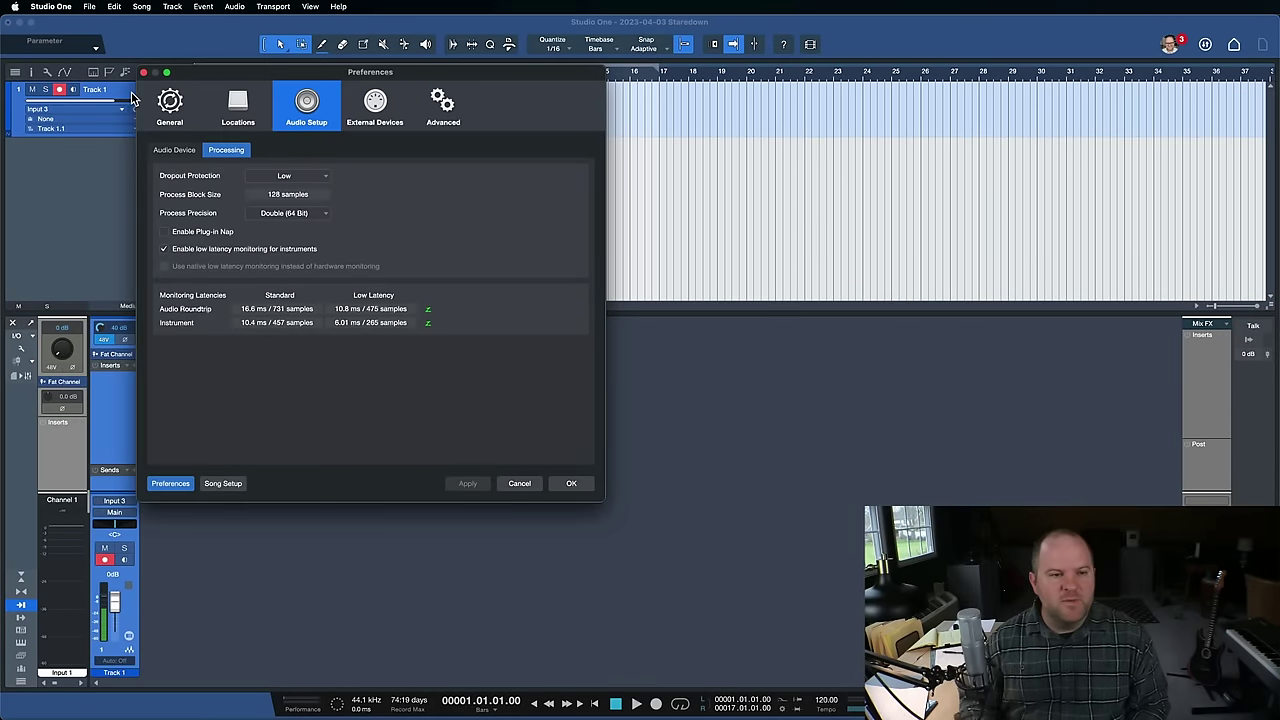
{"action": "left_click", "coordinate": [278, 177]}
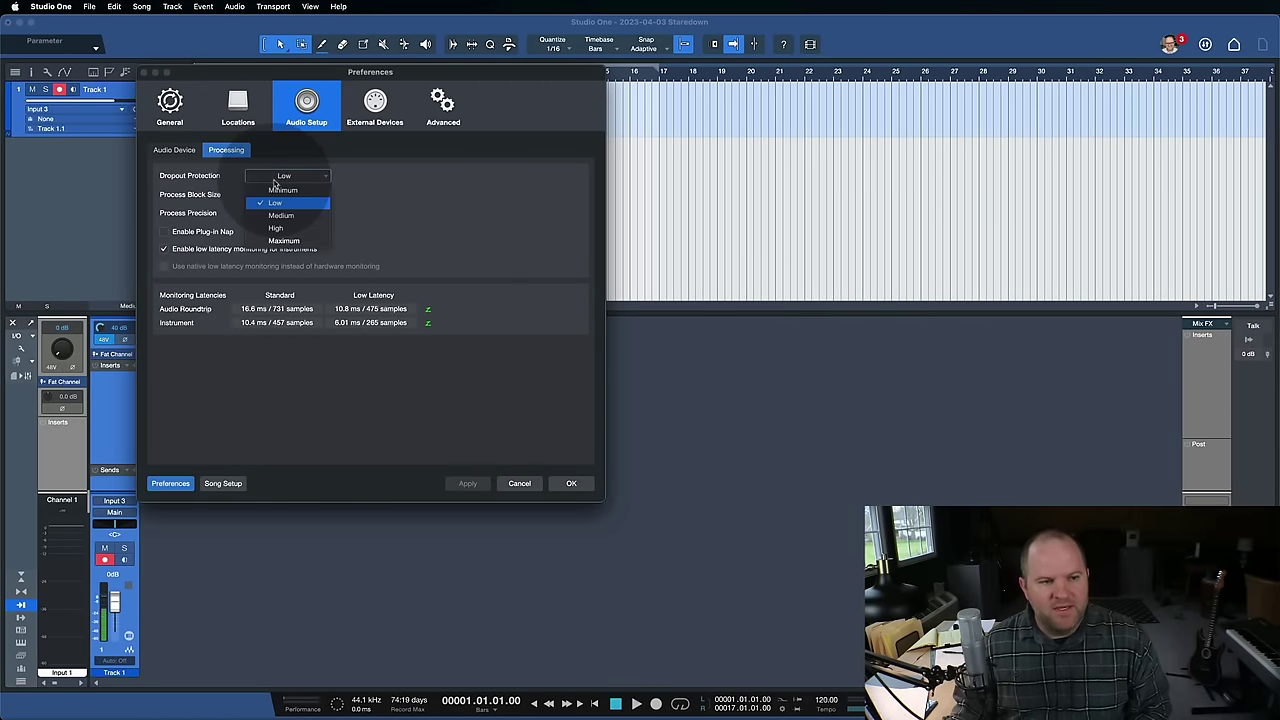
{"action": "left_click", "coordinate": [287, 241]}
- Choose a larger Device Block Size, apply the preferences, and toggle Track 1's input monitoring
{"action": "left_click", "coordinate": [174, 149]}
{"action": "left_click", "coordinate": [279, 226]}
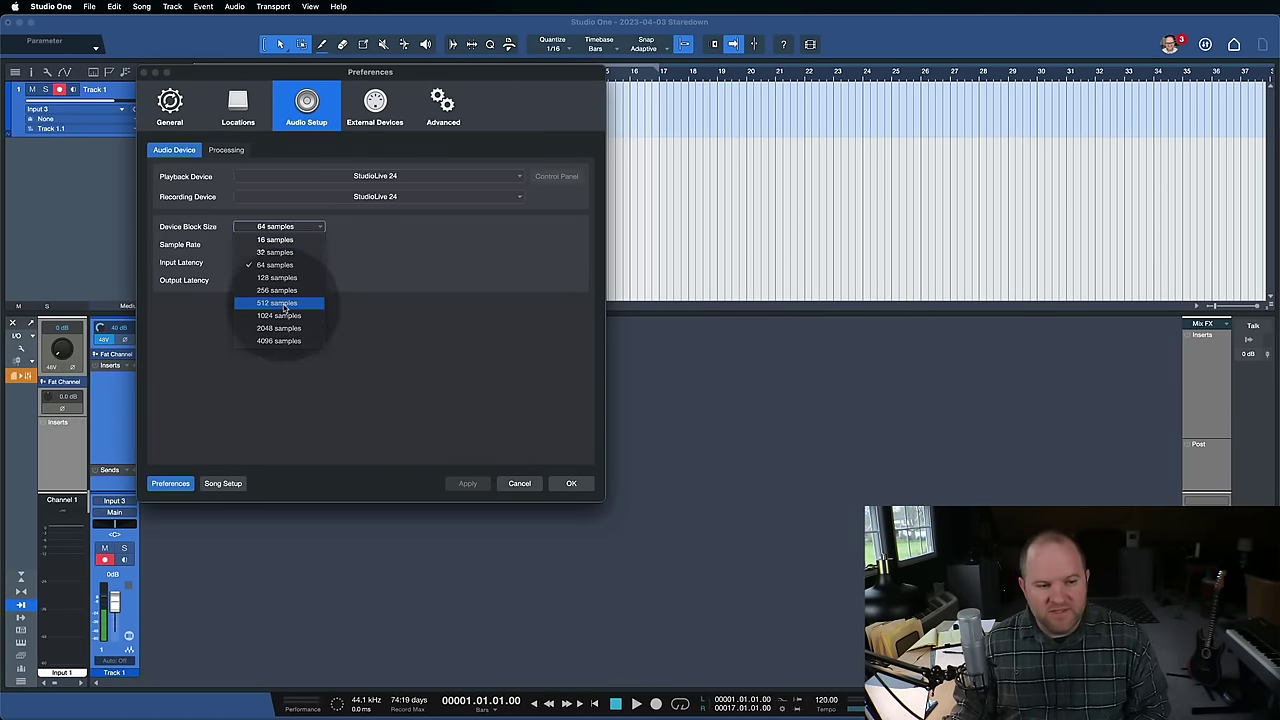
{"action": "left_click", "coordinate": [283, 317]}
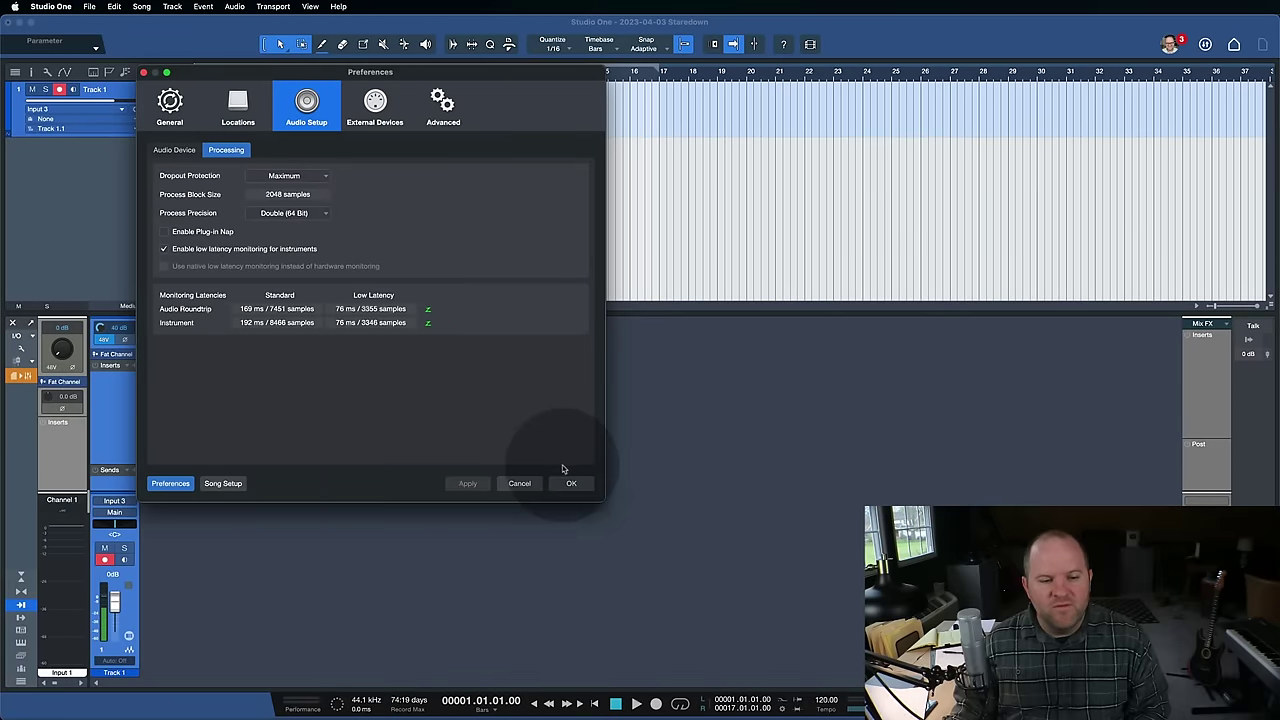
{"action": "left_click", "coordinate": [569, 483]}
{"action": "left_click", "coordinate": [72, 90]}
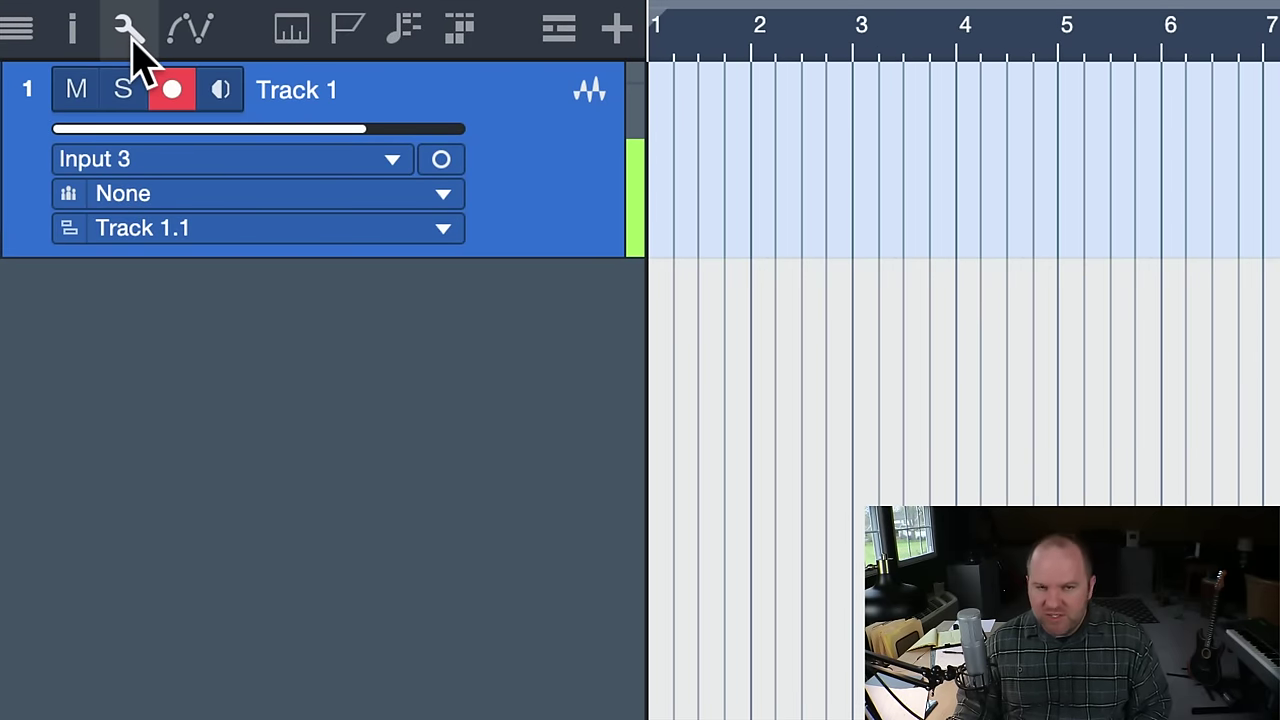
- Uncheck Monitoring follows record in the arrangement's wrench options menu
{"action": "left_click", "coordinate": [134, 47]}
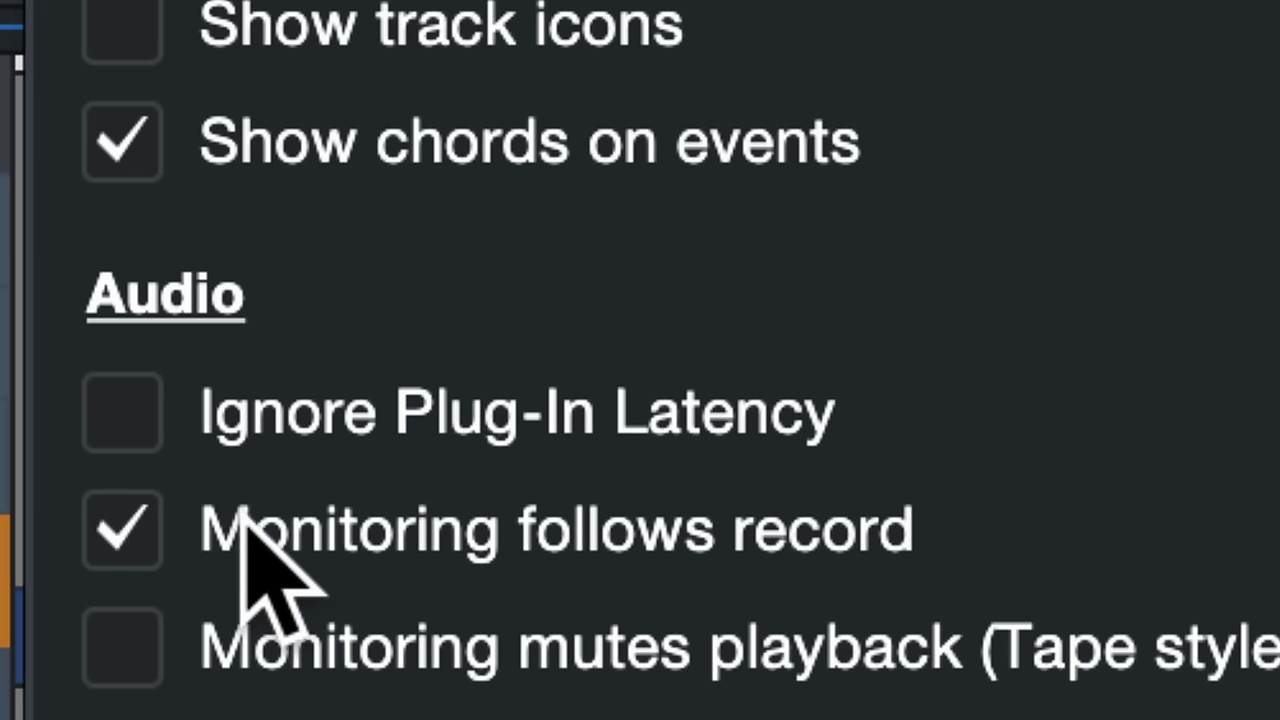
{"action": "left_click", "coordinate": [137, 505]}
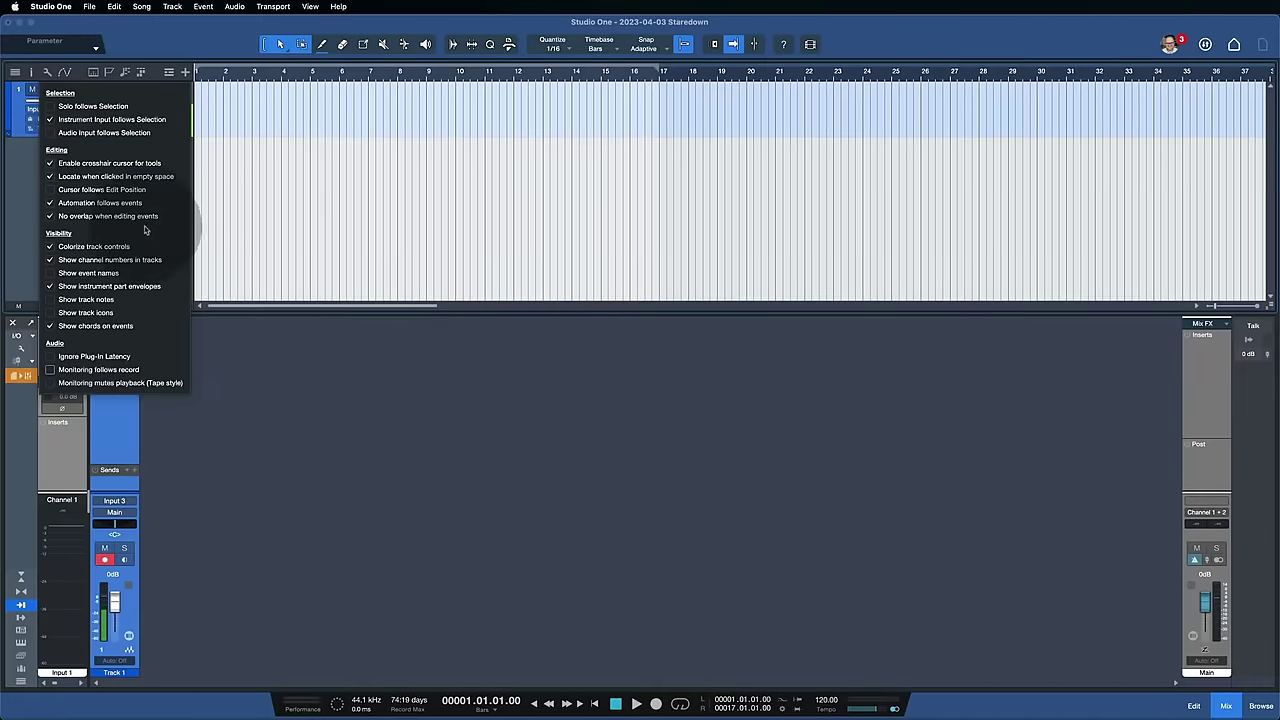
{"action": "left_click", "coordinate": [317, 395]}
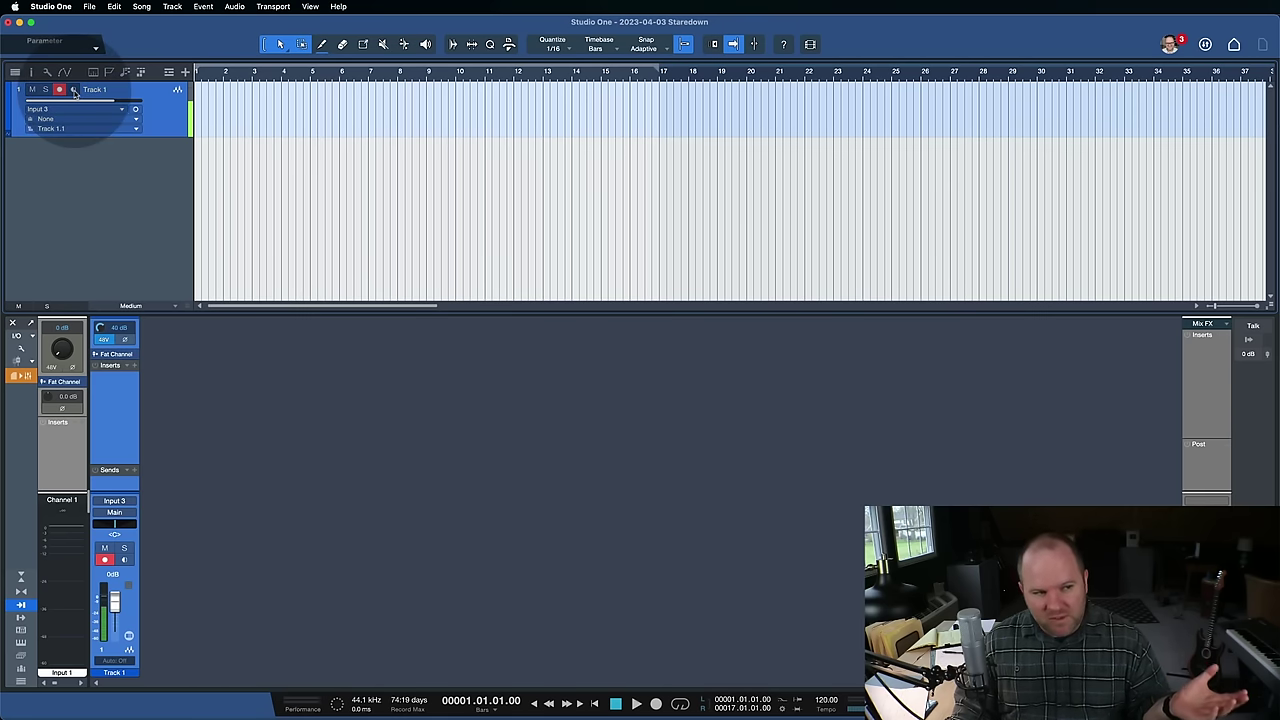
- Enable input monitoring with the speaker button on Track 1's header
{"action": "left_click", "coordinate": [73, 90]}
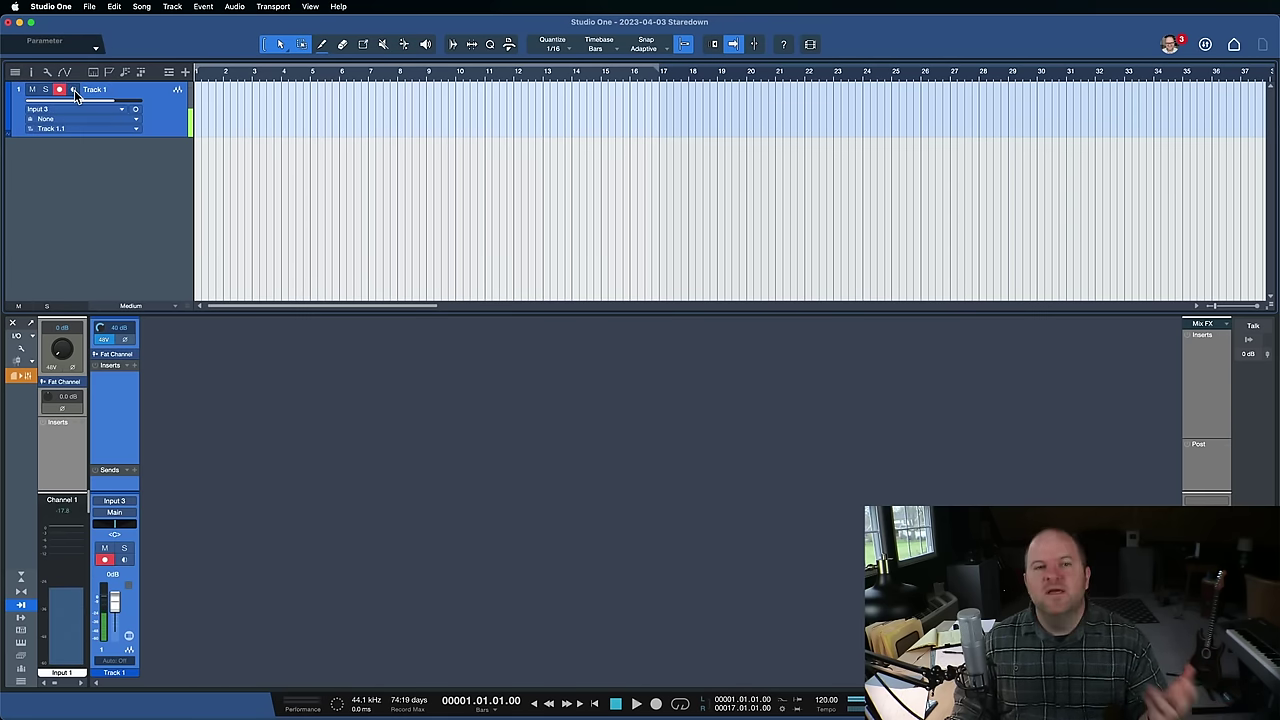